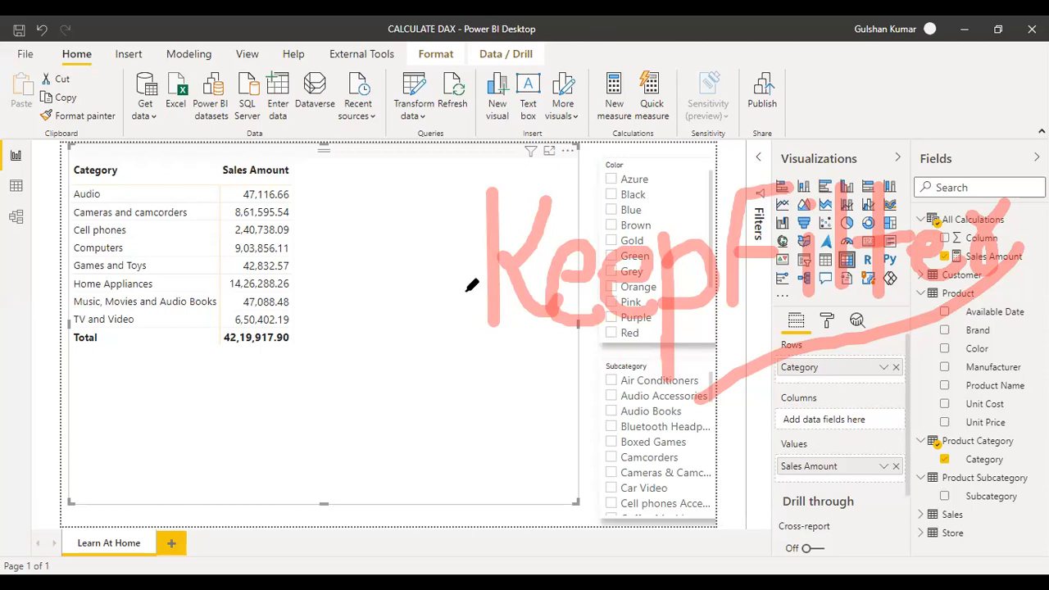
drag(463, 290, 544, 290)
drag(663, 275, 719, 271)
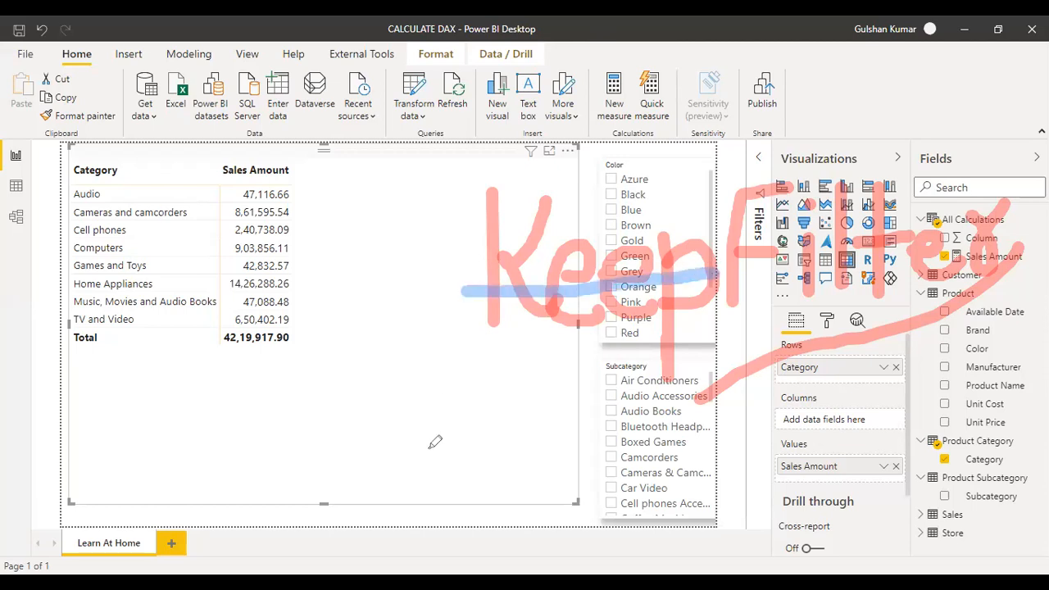
drag(428, 381, 428, 465)
mouse_move(427, 338)
mouse_down()
mouse_move(440, 395)
mouse_move(492, 471)
mouse_up()
mouse_move(496, 428)
mouse_down()
mouse_move(537, 452)
mouse_move(647, 410)
mouse_move(696, 430)
mouse_move(741, 385)
mouse_move(815, 378)
mouse_move(848, 402)
mouse_move(754, 319)
mouse_up()
click(569, 391)
mouse_move(692, 261)
mouse_down()
mouse_move(702, 234)
mouse_move(725, 255)
mouse_up()
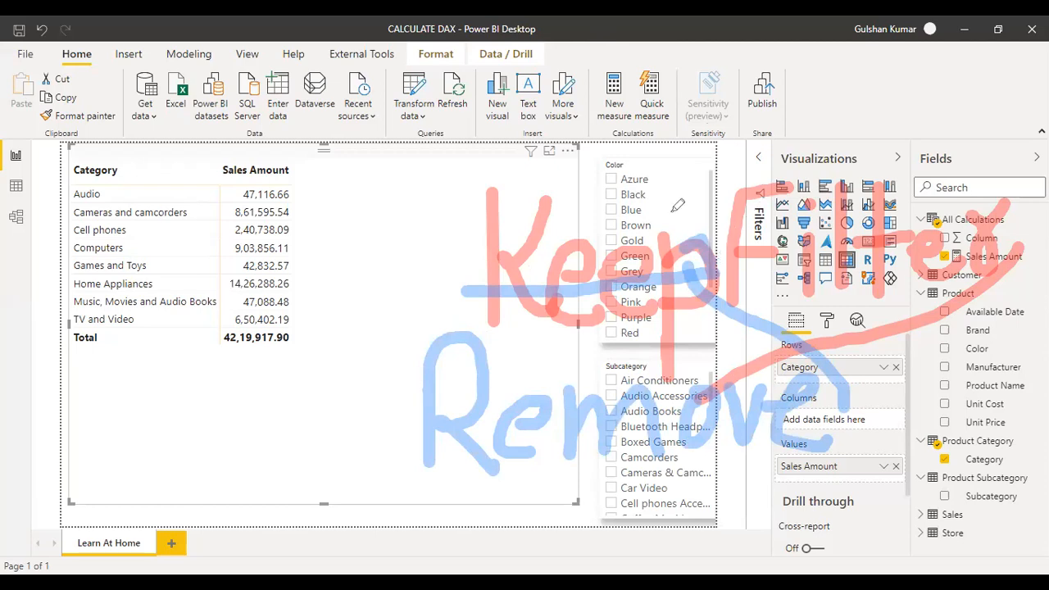
key(e)
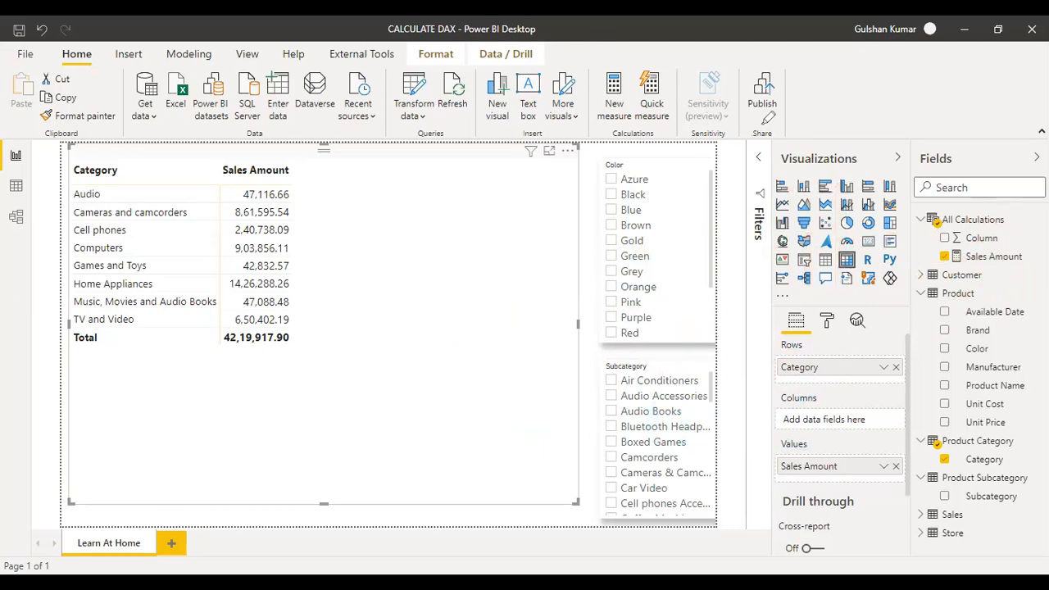
key(Escape)
Step: Add the Subcategory field beneath Category in the matrix rows and expand all categories down one level
drag(973, 503, 832, 385)
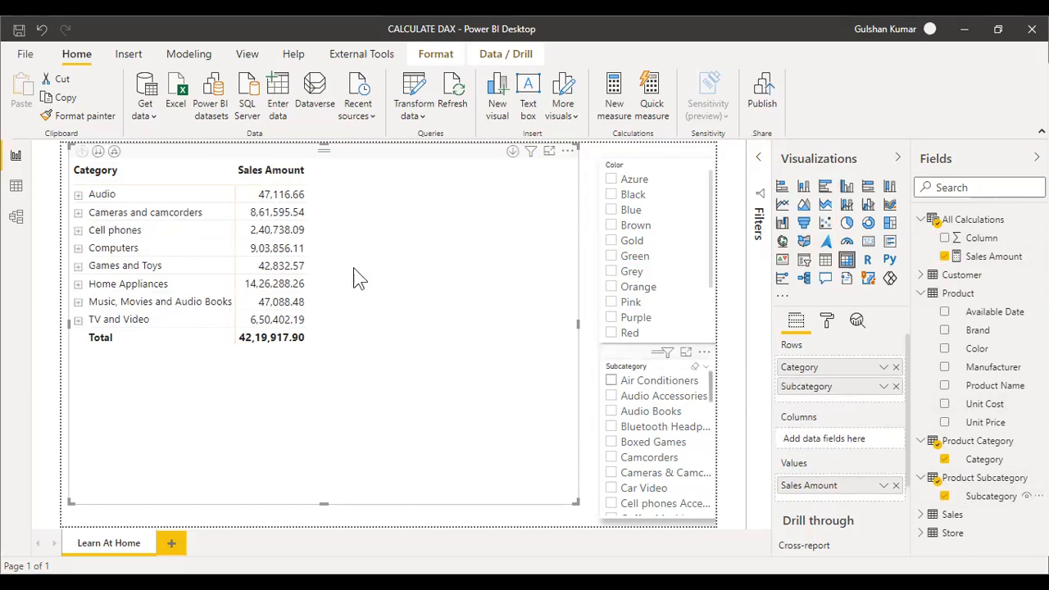
click(114, 151)
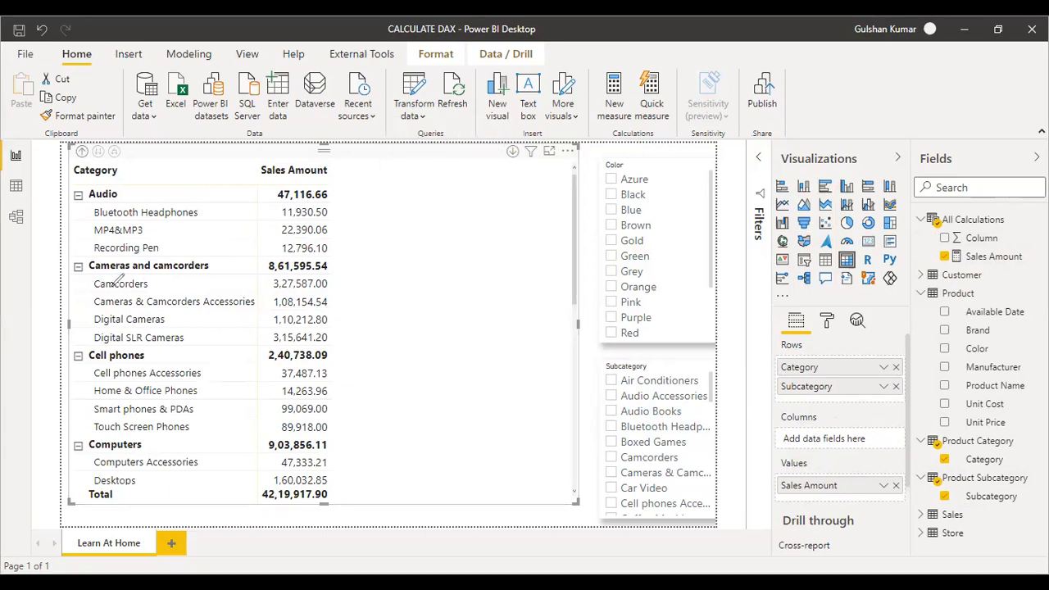
mouse_move(90, 288)
mouse_down()
mouse_move(305, 294)
mouse_move(324, 266)
mouse_move(180, 261)
mouse_move(78, 297)
mouse_move(107, 271)
mouse_up()
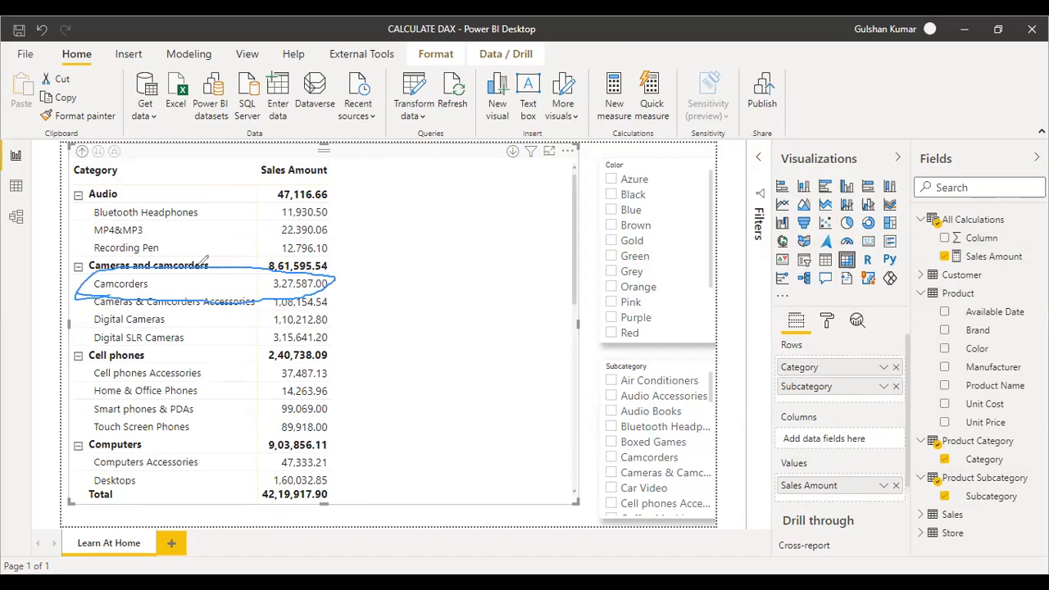
mouse_move(211, 262)
mouse_down()
mouse_move(357, 262)
mouse_move(481, 224)
mouse_up()
mouse_move(170, 287)
mouse_down()
mouse_move(400, 332)
mouse_move(476, 287)
mouse_up()
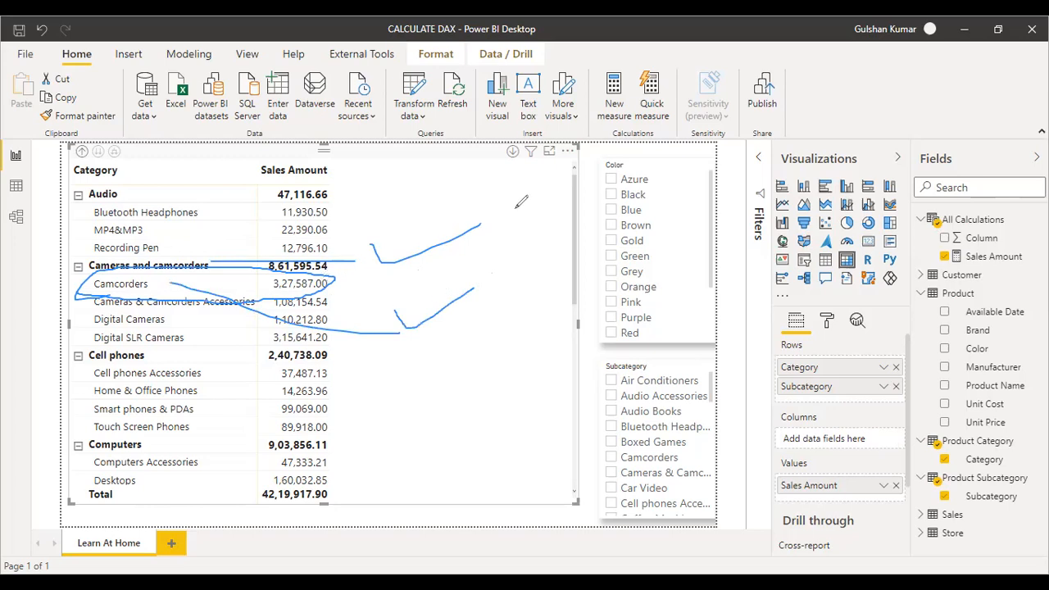
key(ctrl+z)
key(ctrl+z)
key(ctrl+z)
key(ctrl+z)
key(ctrl+z)
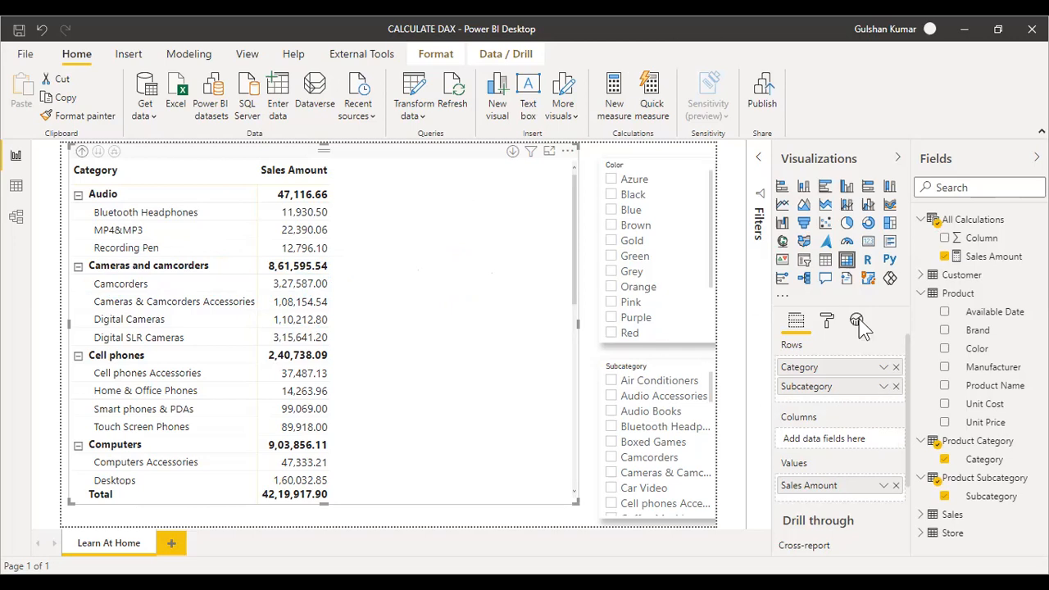
Step: Remove the Category field from the matrix rows, keeping Subcategory as the only row field
click(896, 368)
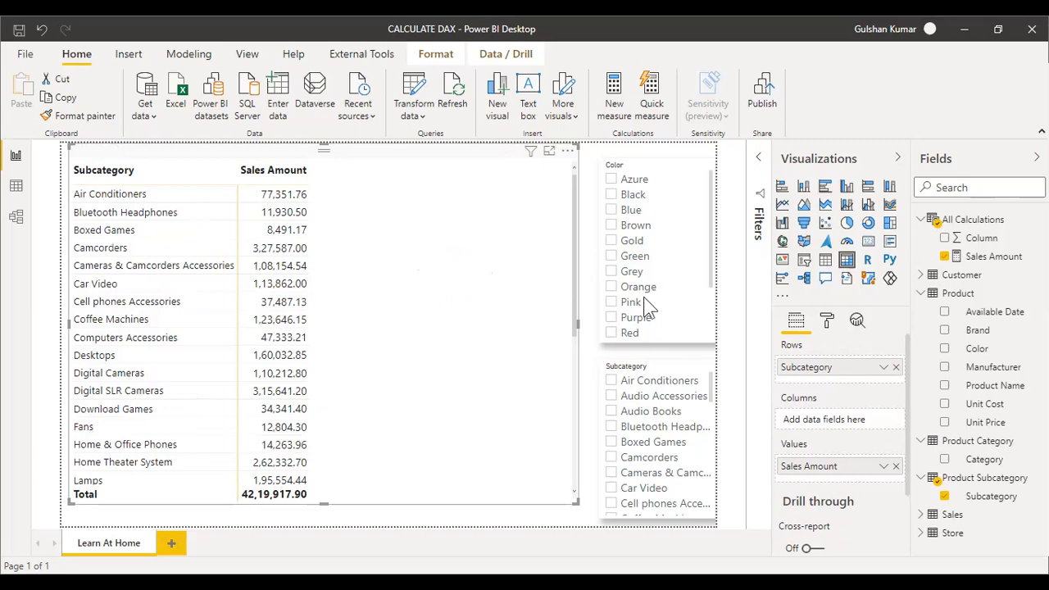
Step: Create a new measure in the All Calculations table and name it All Sales Subcategory
right_click(972, 219)
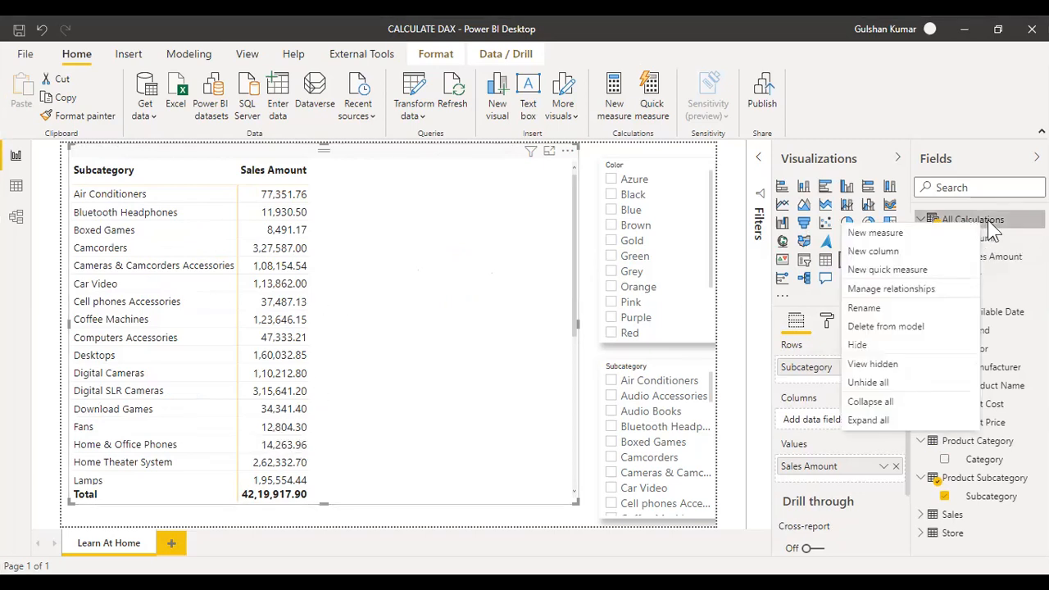
click(907, 234)
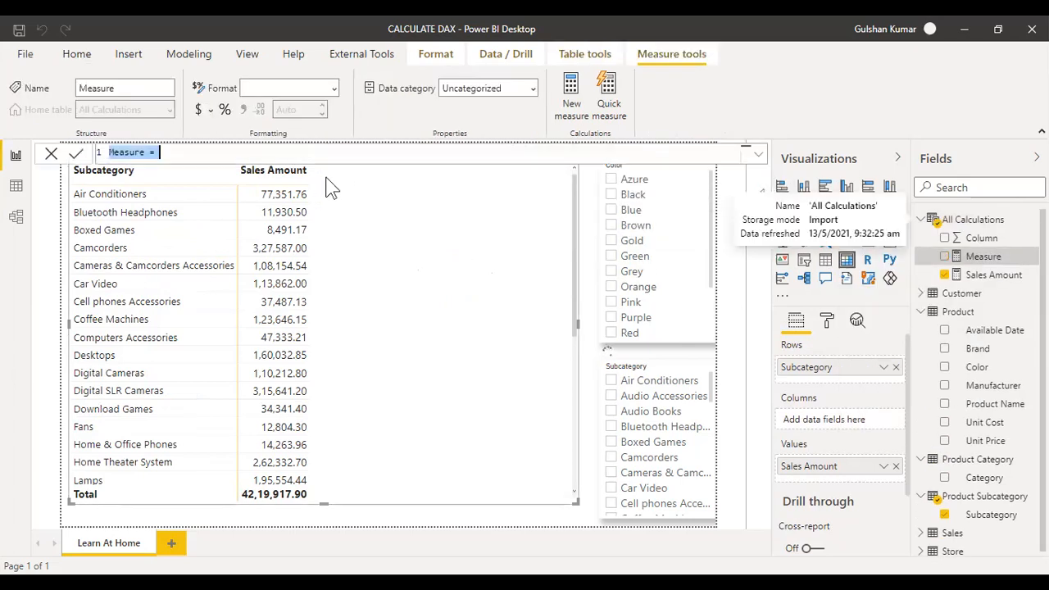
scroll(315, 154, up, 5)
key(Home)
key(ctrl+shift+Right)
text(Sales)
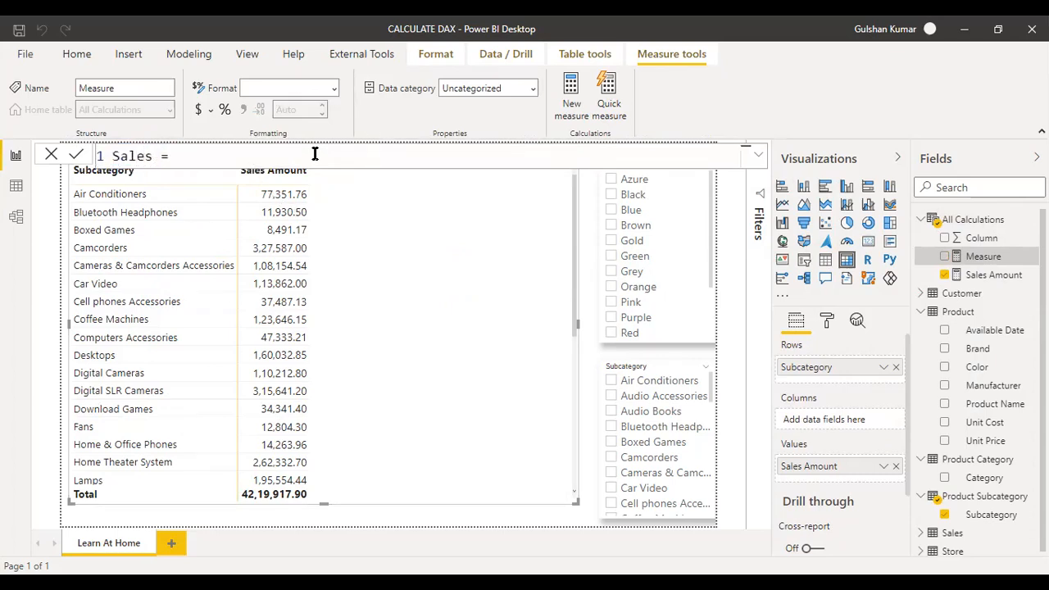
key(Home)
text(All)
key(Right)
key(Right)
key(Right)
key(Right)
key(Right)
text(Subb)
key(BackSpace)
text(category)
key(Right)
key(Right)
scroll(417, 160, up, 2)
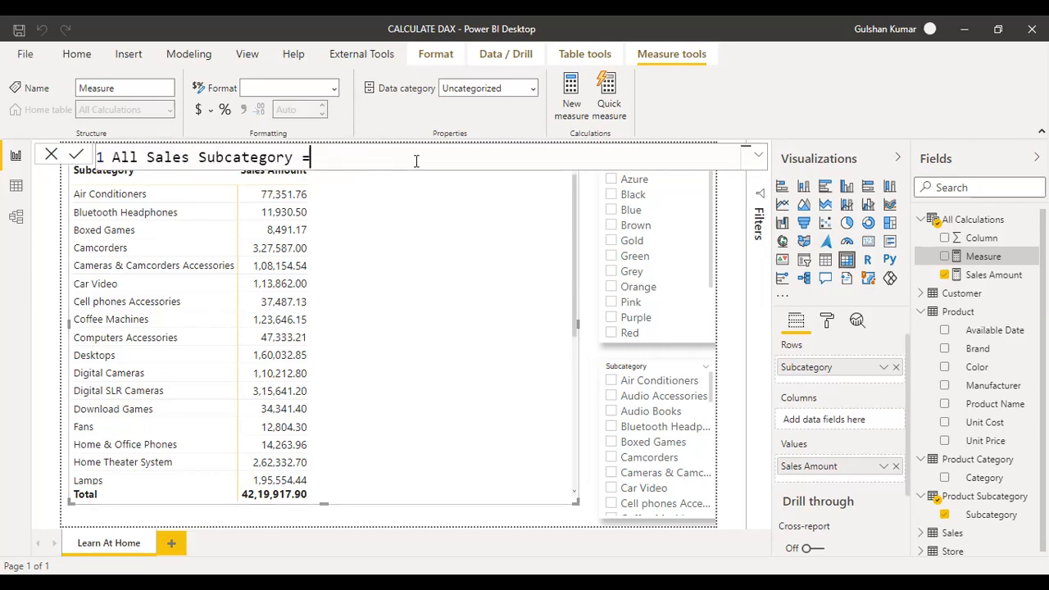
Step: Start the measure's formula with CALCULATE([Sales Amount], and a REMOVEFILTERS function as its filter argument
text(CA)
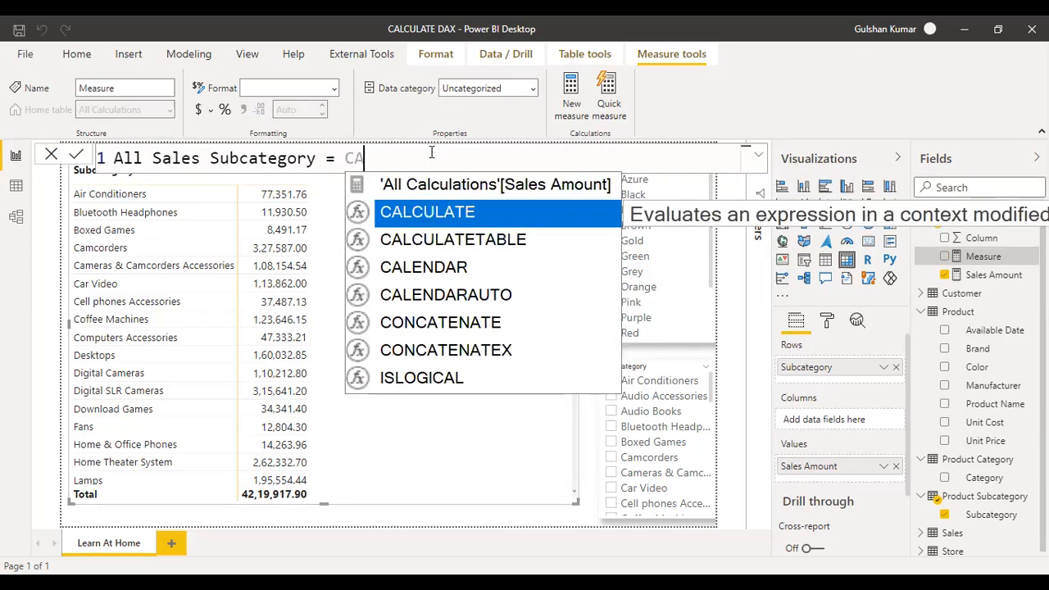
text(LCULATE([)
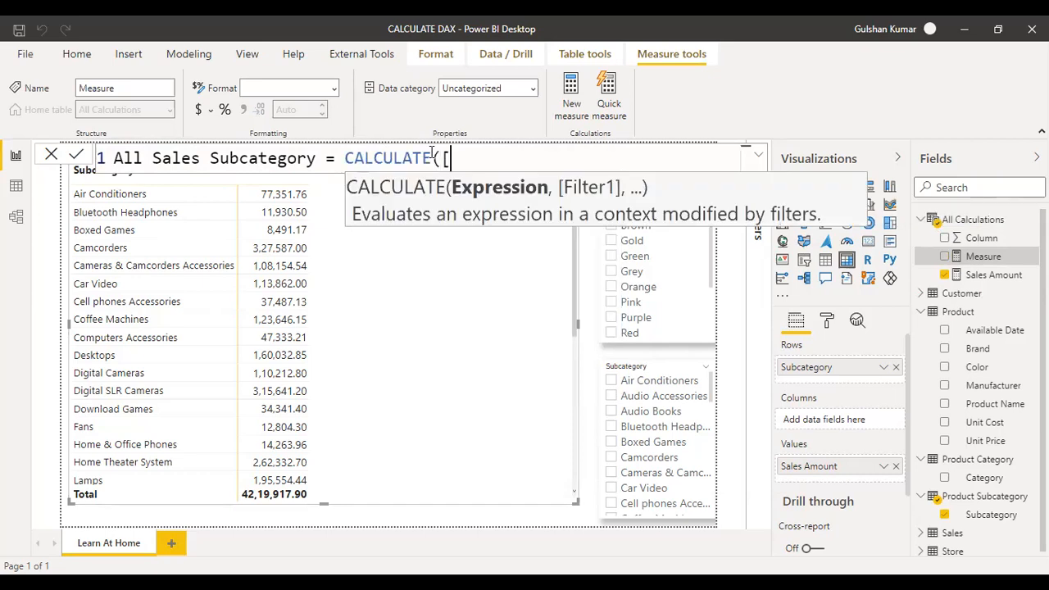
text(Sales Amount],)
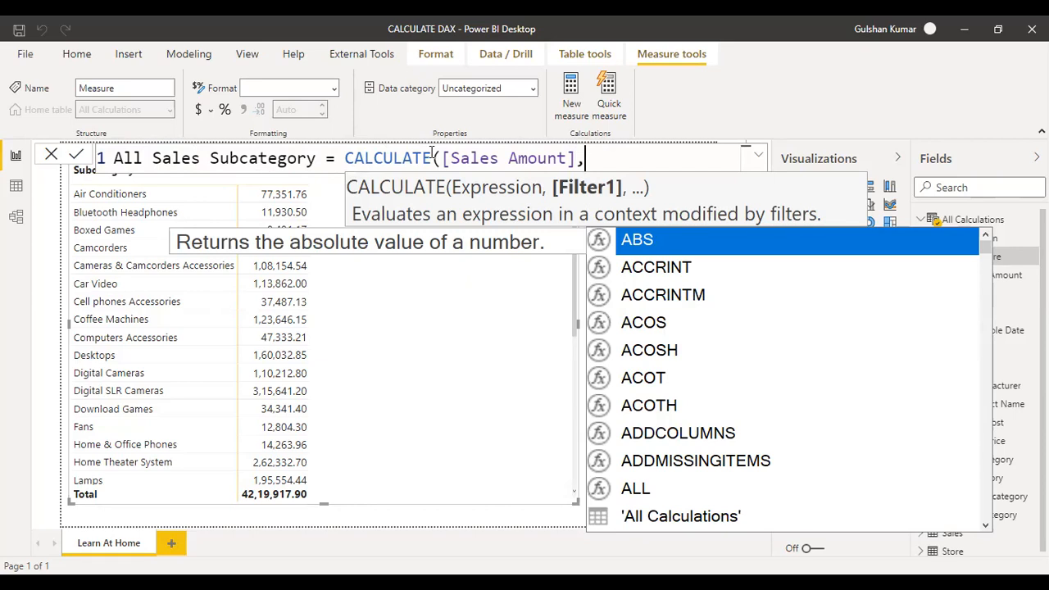
text(RE)
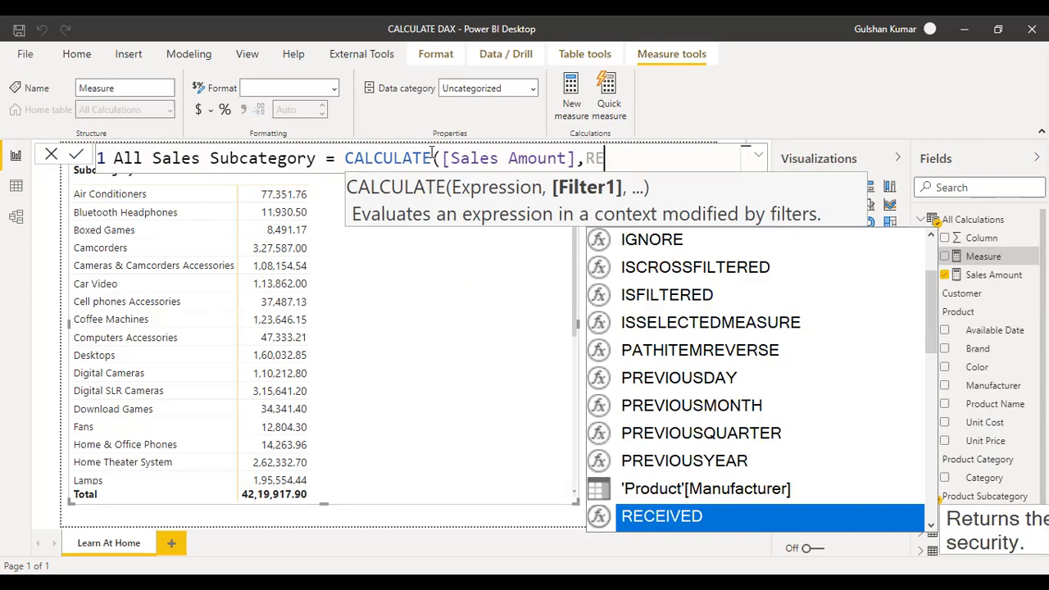
text(M)
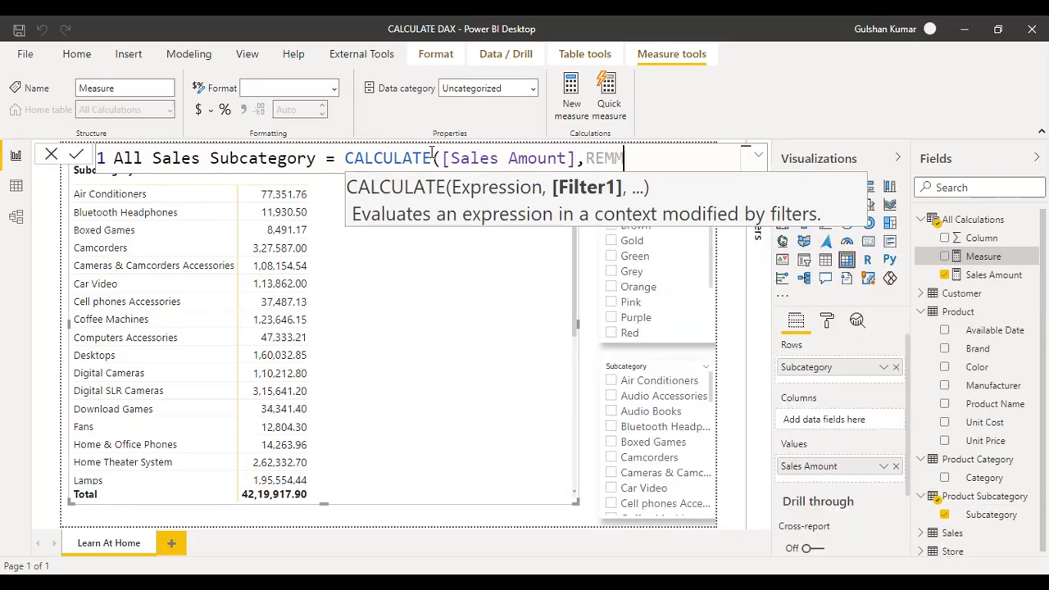
key(Tab)
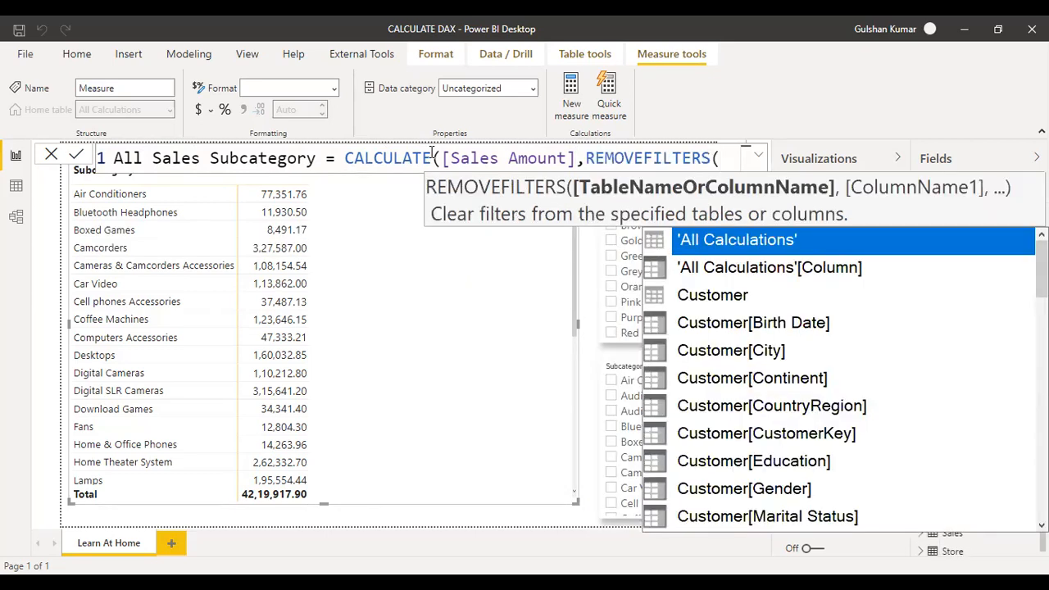
Step: Complete REMOVEFILTERS with 'Product Subcategory'[Subcategory], close both functions and commit the measure
text(')
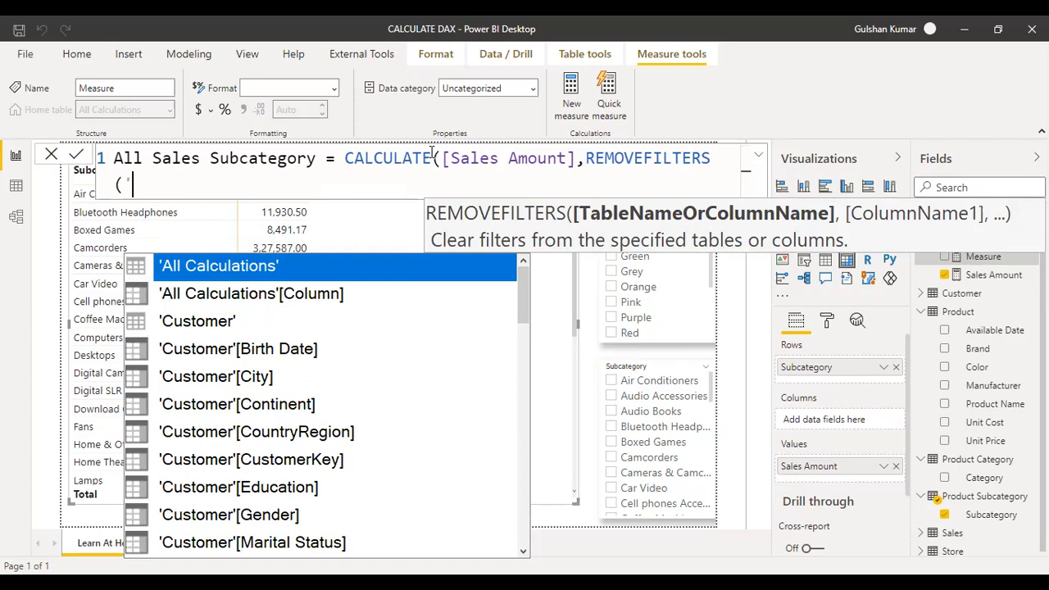
text(pro)
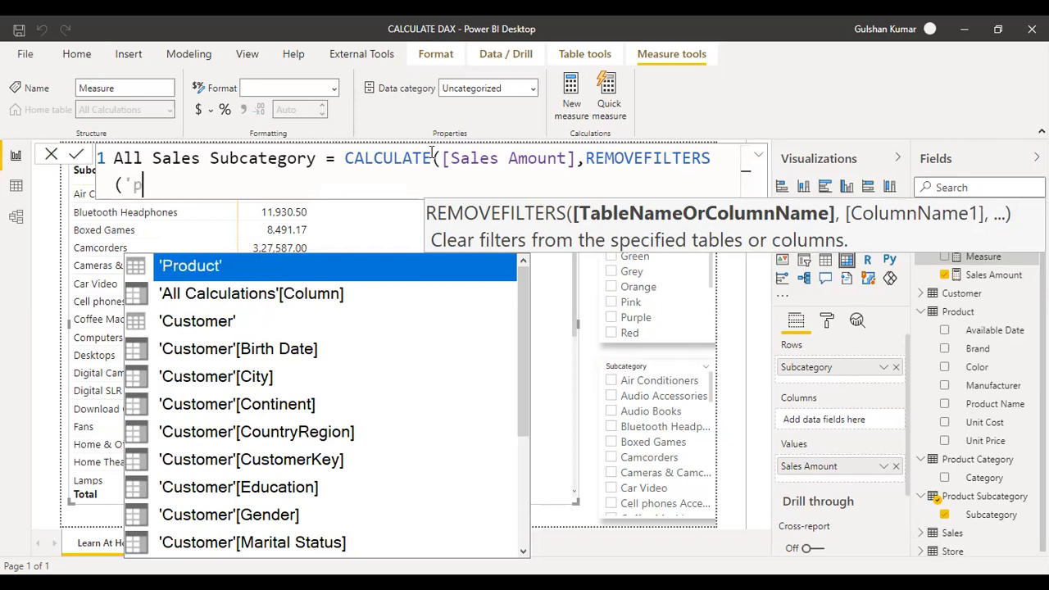
key(Down)
key(Down)
key(Down)
key(Down)
key(Down)
key(Down)
key(Down)
key(Down)
key(Down)
key(Down)
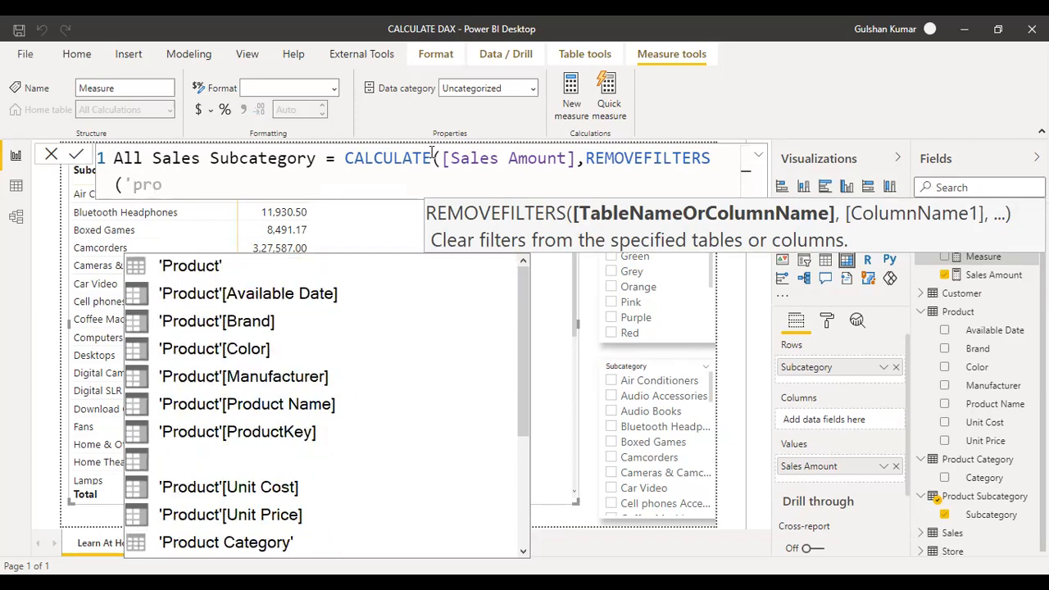
text(duct)
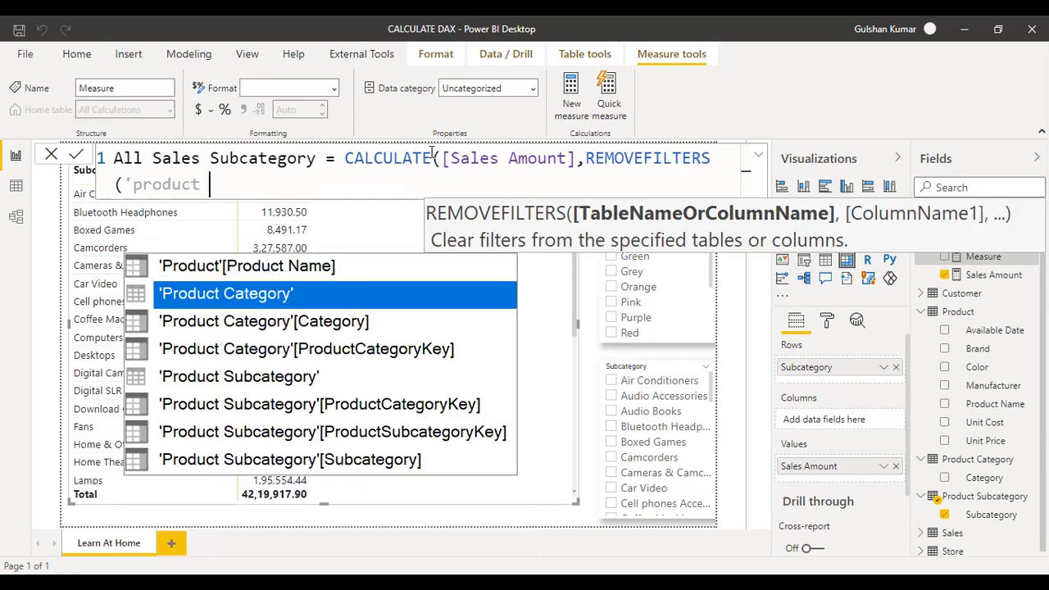
key(Down)
key(Down)
key(Down)
key(Up)
key(Up)
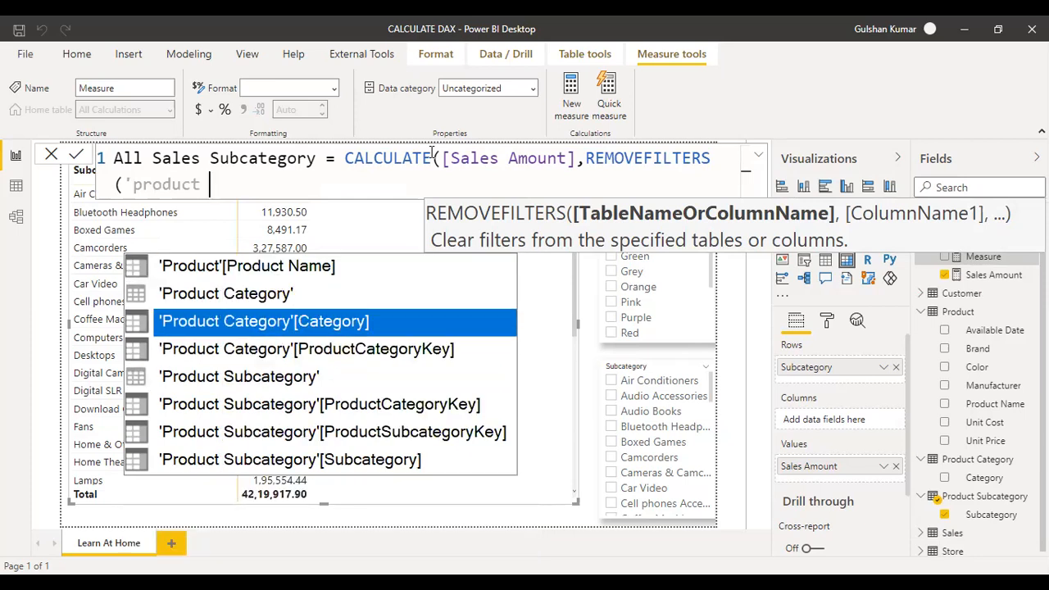
key(Down)
key(Down)
key(Down)
key(Down)
key(Down)
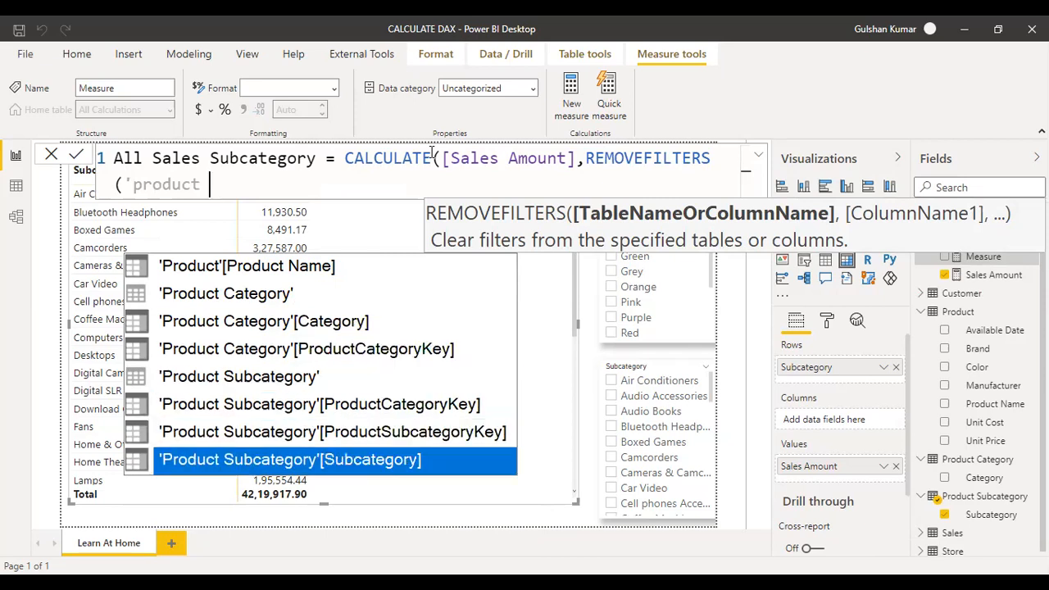
key(Tab)
text())
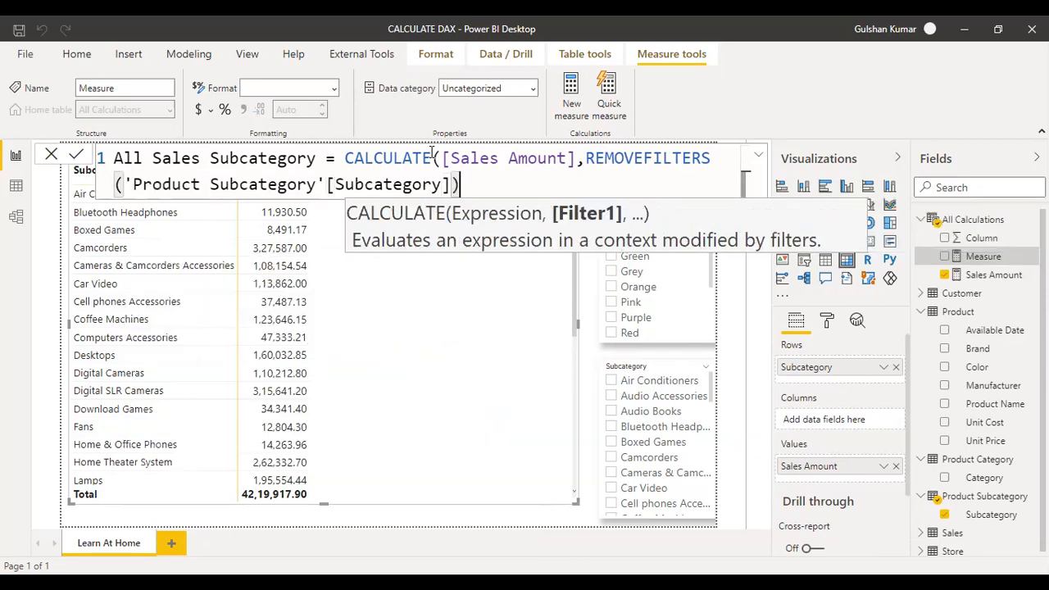
click(75, 155)
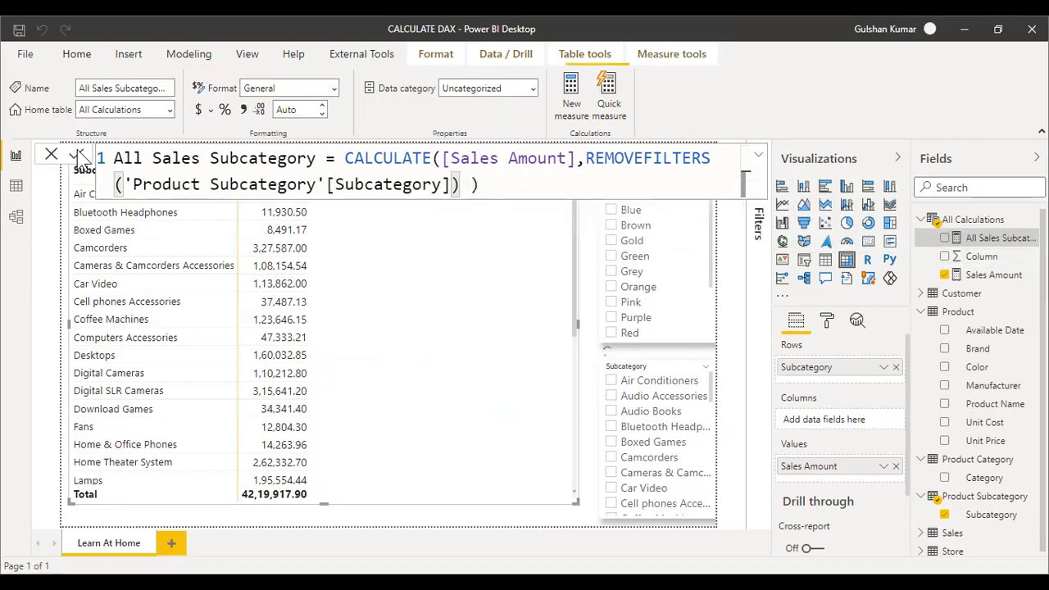
Step: Add the All Sales Subcategory measure to the matrix values and close the formula editor
click(995, 240)
drag(388, 304, 370, 298)
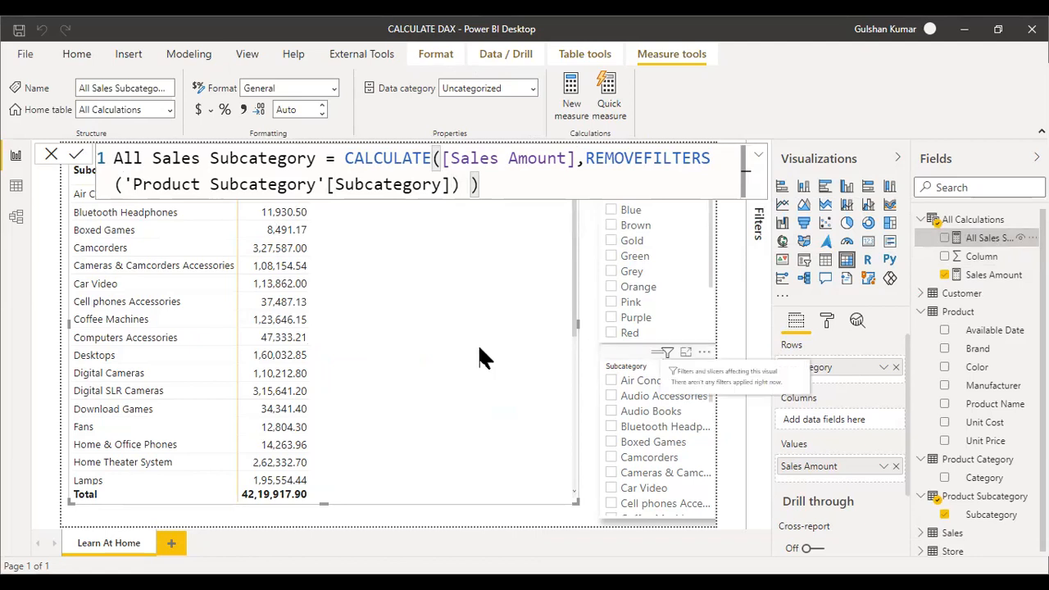
click(50, 157)
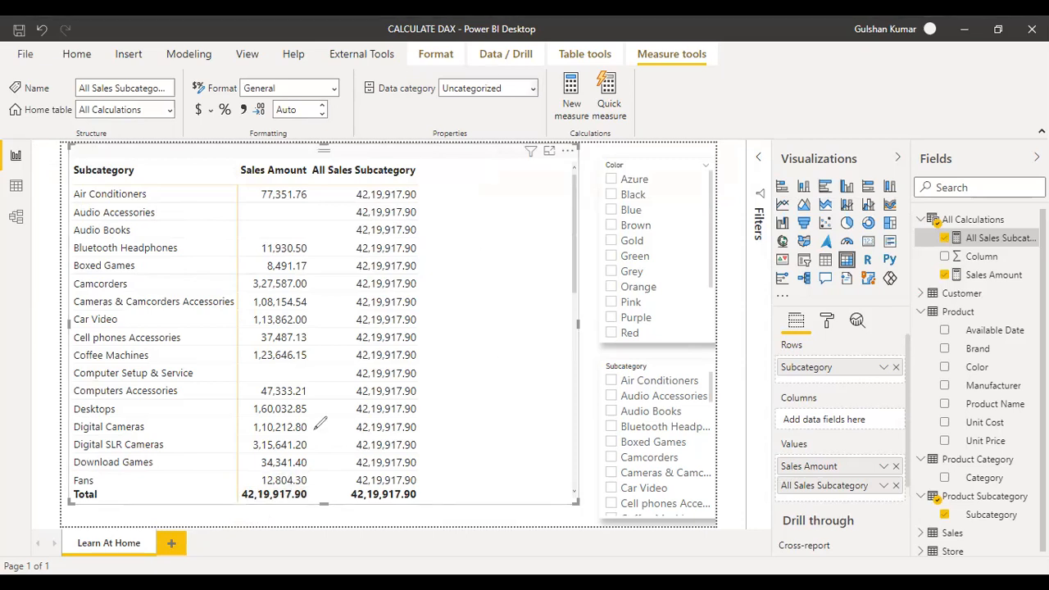
mouse_move(315, 482)
mouse_down()
mouse_move(305, 510)
mouse_move(312, 476)
mouse_up()
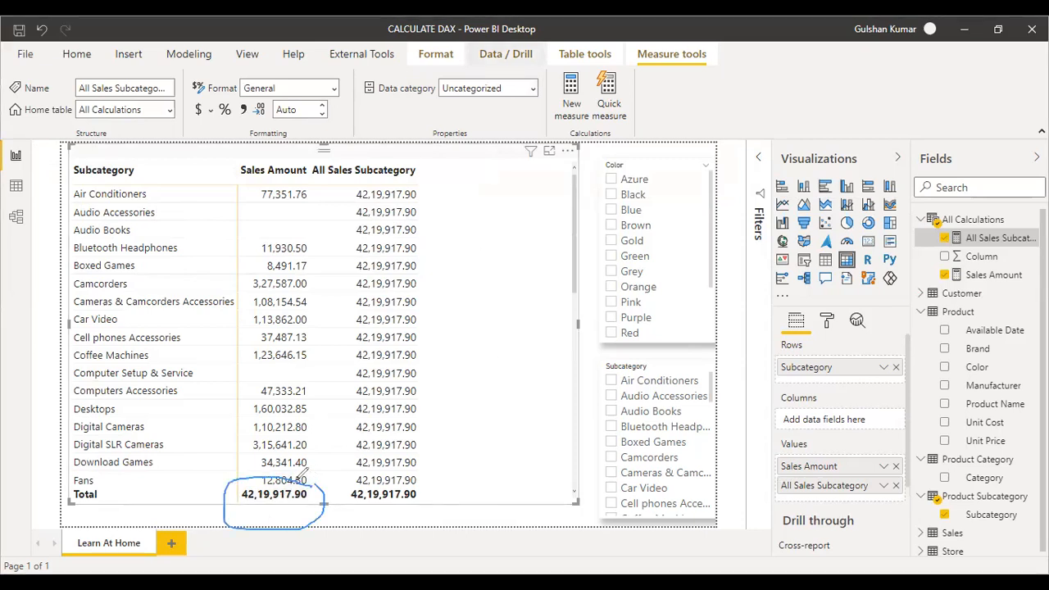
mouse_move(434, 315)
mouse_down()
mouse_move(471, 468)
mouse_move(450, 479)
mouse_up()
drag(480, 307, 502, 297)
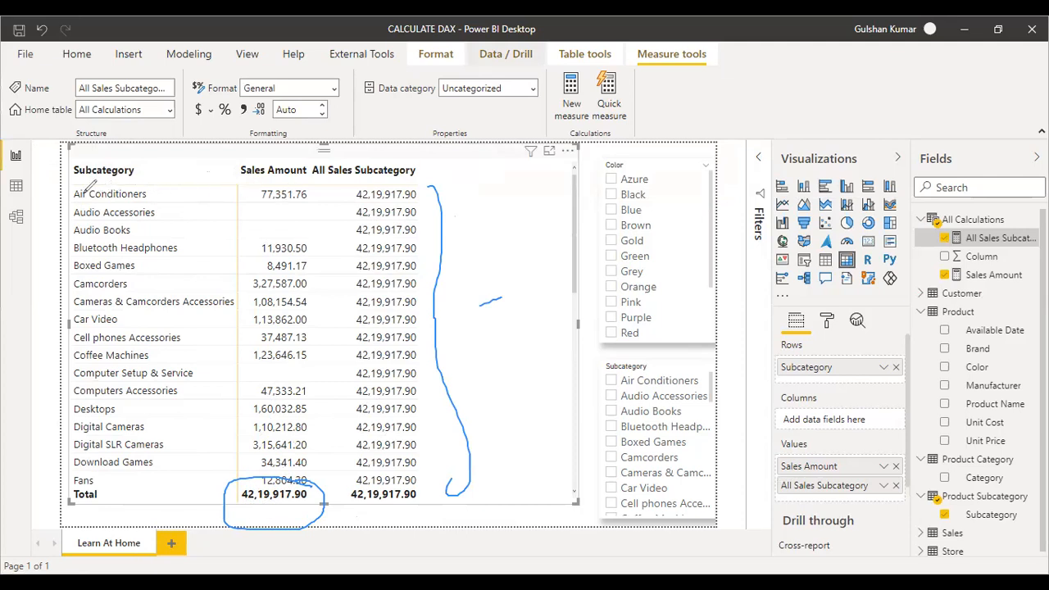
drag(43, 197, 113, 166)
drag(44, 224, 87, 208)
drag(56, 256, 85, 240)
mouse_move(313, 185)
mouse_down()
mouse_move(241, 175)
mouse_move(310, 193)
mouse_up()
mouse_move(289, 238)
mouse_down()
mouse_move(249, 250)
mouse_move(318, 242)
mouse_up()
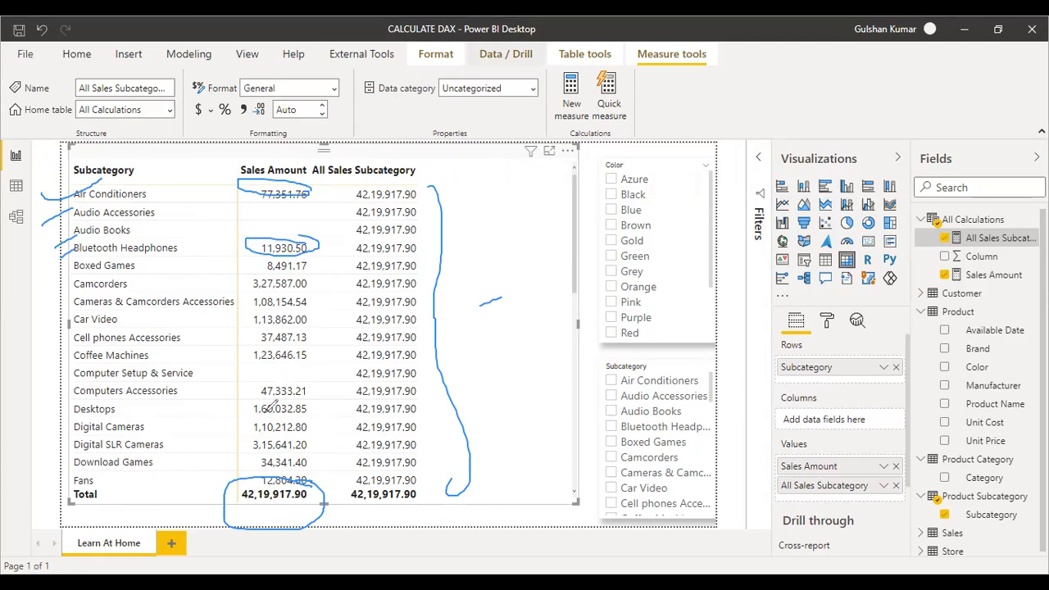
mouse_move(260, 168)
mouse_down()
mouse_move(258, 493)
mouse_move(332, 49)
mouse_up()
key(ctrl+z)
key(ctrl+z)
key(ctrl+z)
key(ctrl+z)
key(ctrl+z)
key(ctrl+z)
key(ctrl+z)
key(ctrl+z)
key(ctrl+z)
key(ctrl+z)
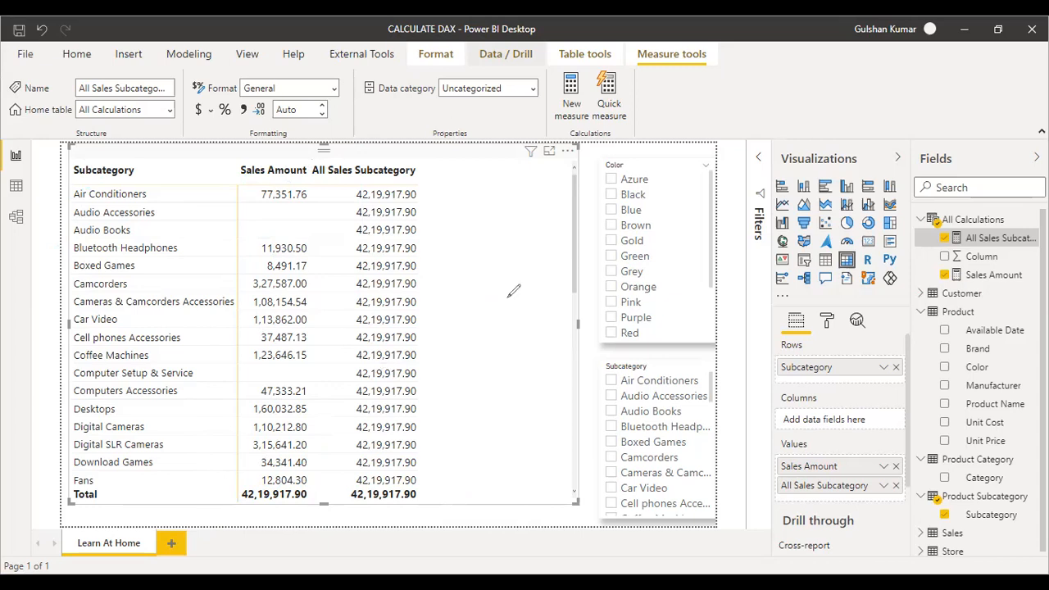
mouse_move(309, 485)
mouse_down()
mouse_move(283, 486)
mouse_move(266, 508)
mouse_move(334, 495)
mouse_move(305, 475)
mouse_up()
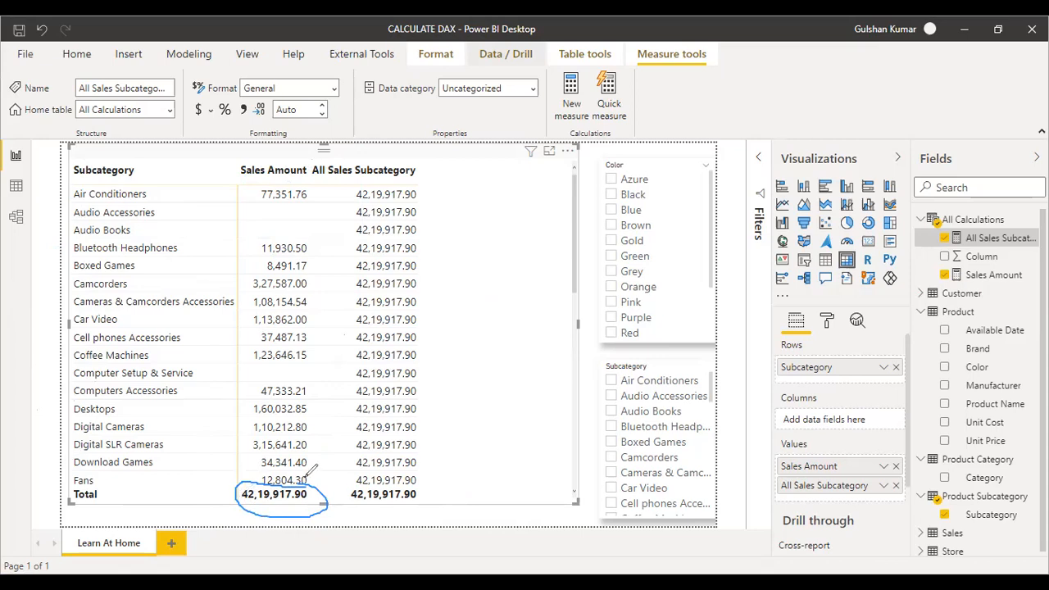
drag(52, 469, 88, 418)
mouse_move(227, 437)
mouse_down()
mouse_move(316, 426)
mouse_move(279, 413)
mouse_move(250, 427)
mouse_up()
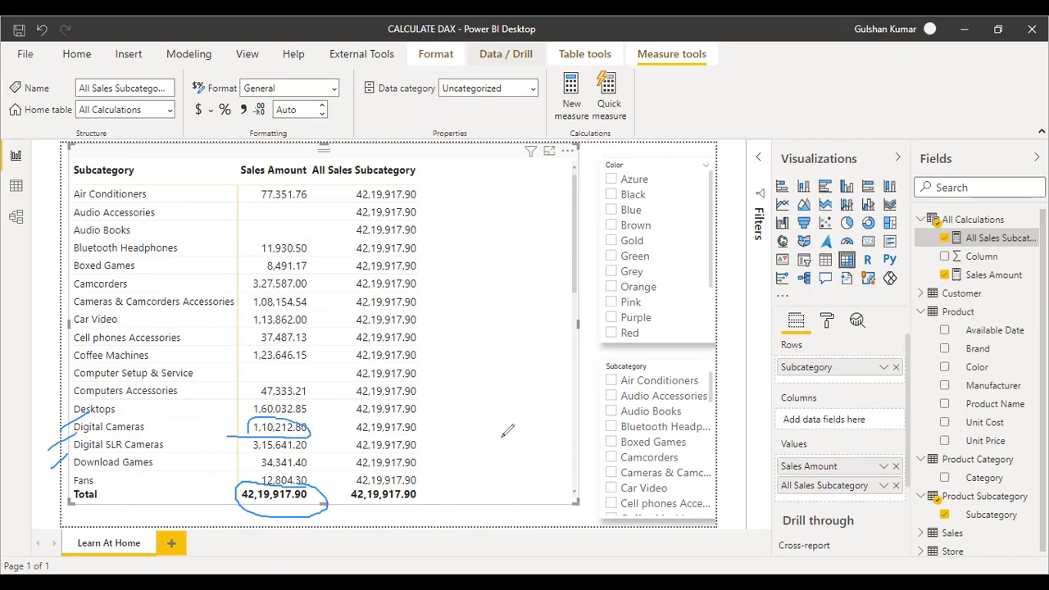
Step: Clear the old pen marks, annotate the Air Conditioners row to compare Sales Amount with All Sales Subcategory, and erase the annotations
key(ctrl+z)
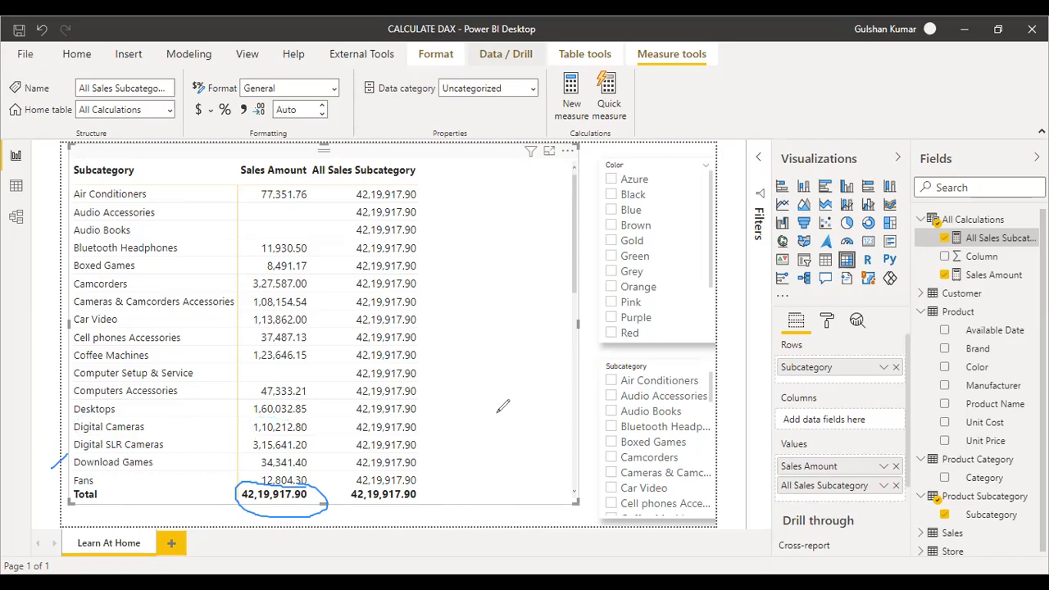
key(ctrl+z)
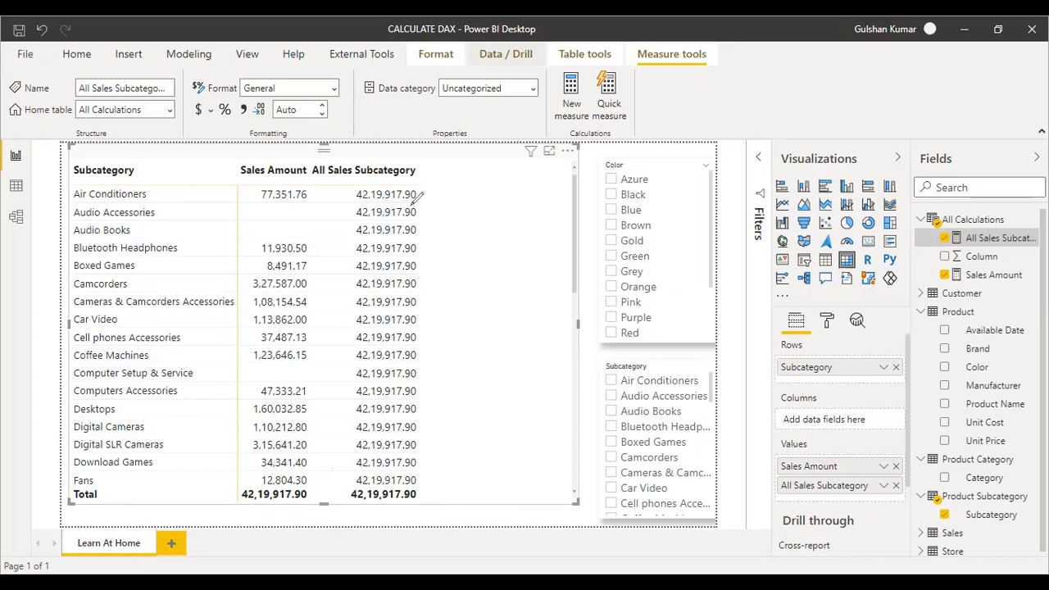
mouse_move(428, 185)
mouse_down()
mouse_move(395, 174)
mouse_move(367, 205)
mouse_move(426, 190)
mouse_move(443, 198)
mouse_up()
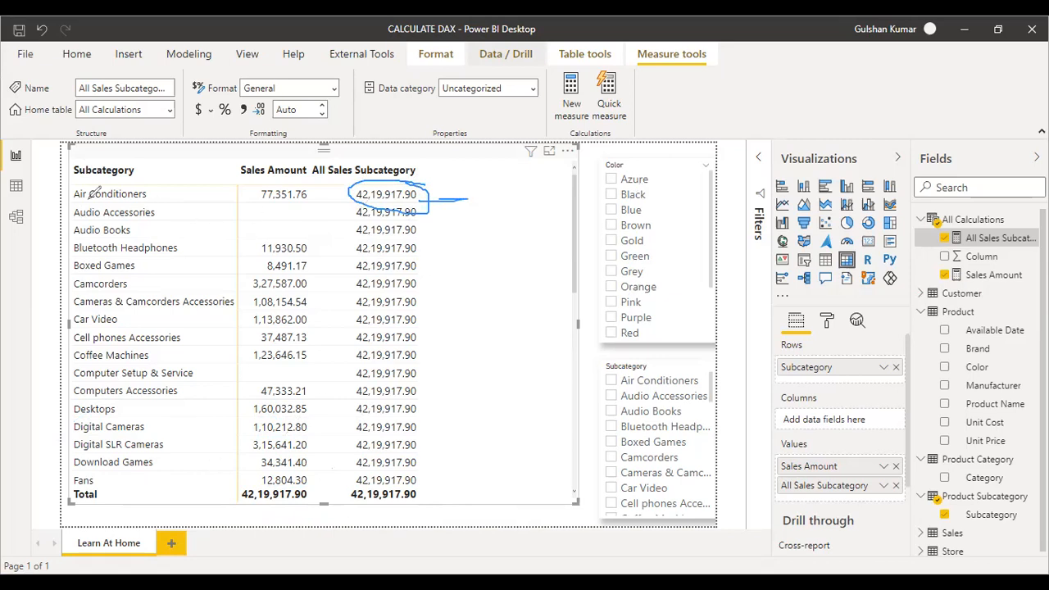
mouse_move(75, 187)
mouse_down()
mouse_move(77, 200)
mouse_move(123, 203)
mouse_move(151, 180)
mouse_move(72, 175)
mouse_up()
drag(161, 195, 209, 195)
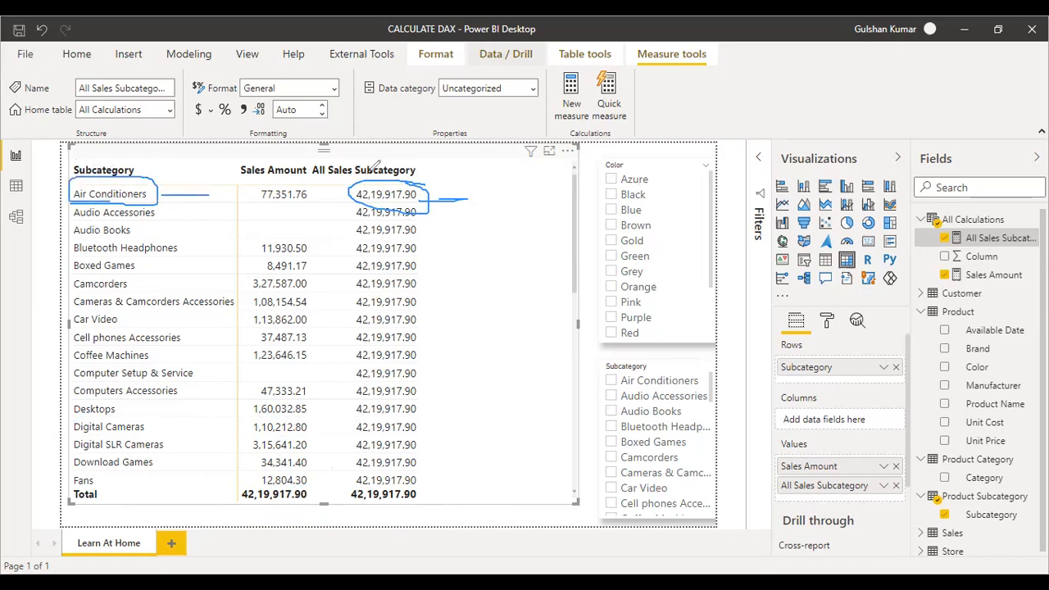
mouse_move(217, 181)
mouse_down()
mouse_move(236, 199)
mouse_move(216, 198)
mouse_up()
mouse_move(309, 189)
mouse_down()
mouse_move(261, 174)
mouse_move(286, 209)
mouse_move(327, 190)
mouse_move(320, 182)
mouse_up()
mouse_move(241, 159)
mouse_down()
mouse_move(161, 174)
mouse_move(235, 169)
mouse_up()
drag(385, 172, 297, 150)
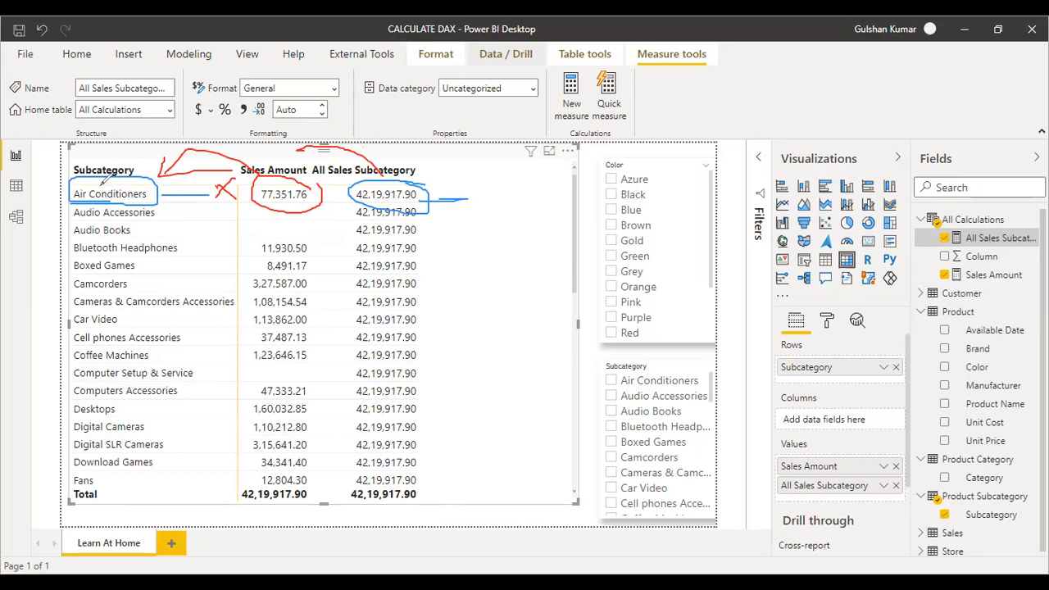
mouse_move(144, 170)
mouse_down()
mouse_move(371, 164)
mouse_move(376, 197)
mouse_up()
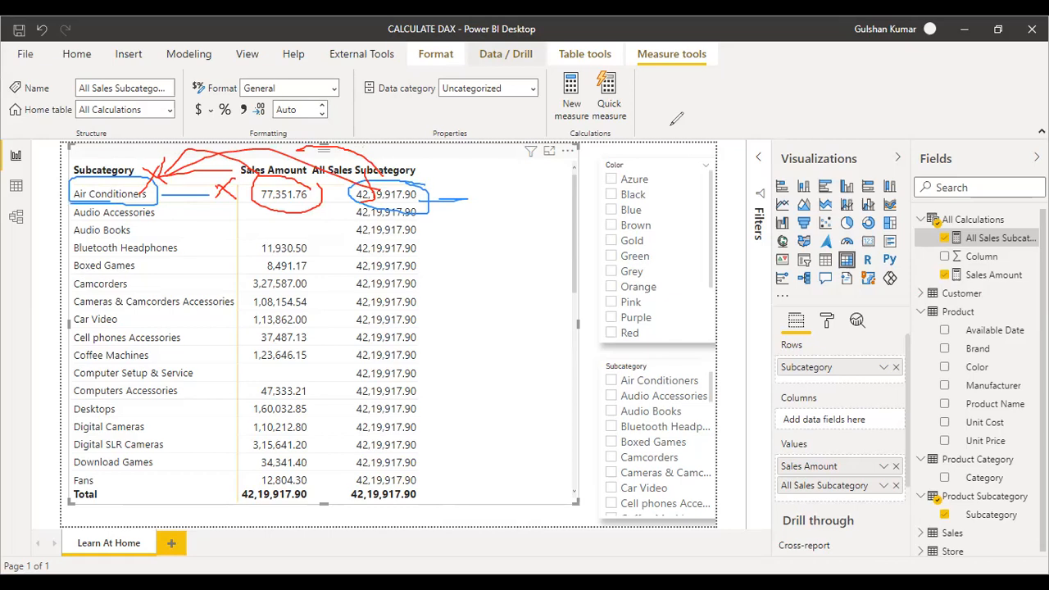
click(705, 129)
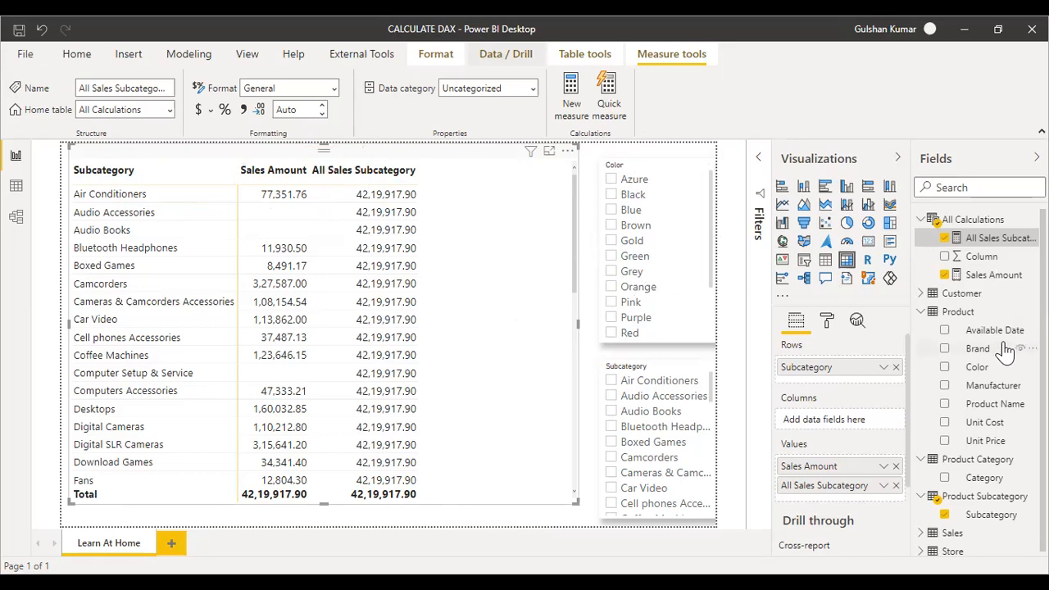
Step: Add the Product Category table's Category field above Subcategory in the matrix rows and expand the Audio category
scroll(991, 409, down, 1)
drag(985, 473, 870, 406)
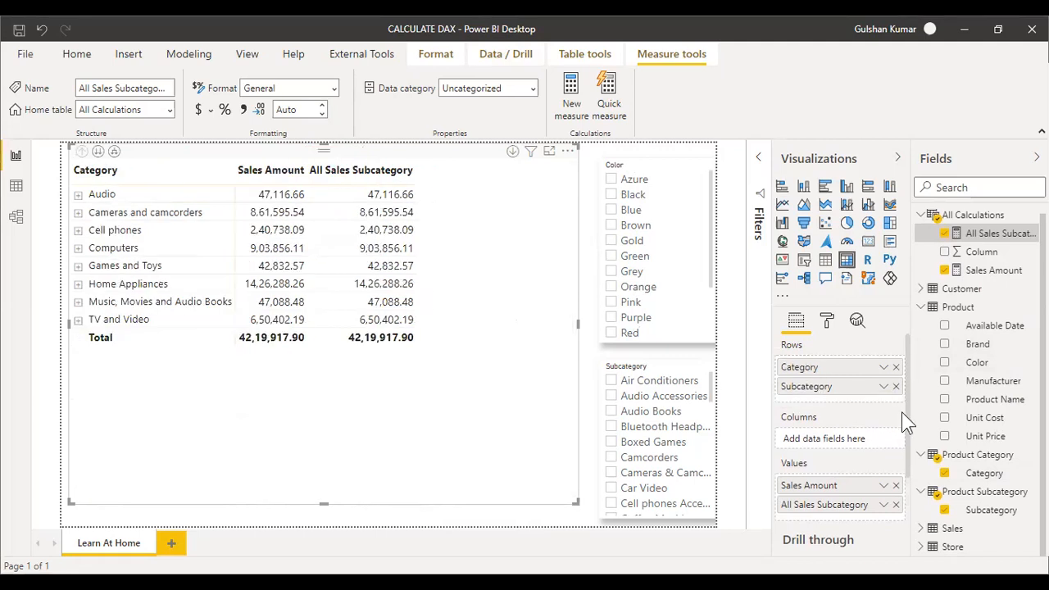
click(78, 194)
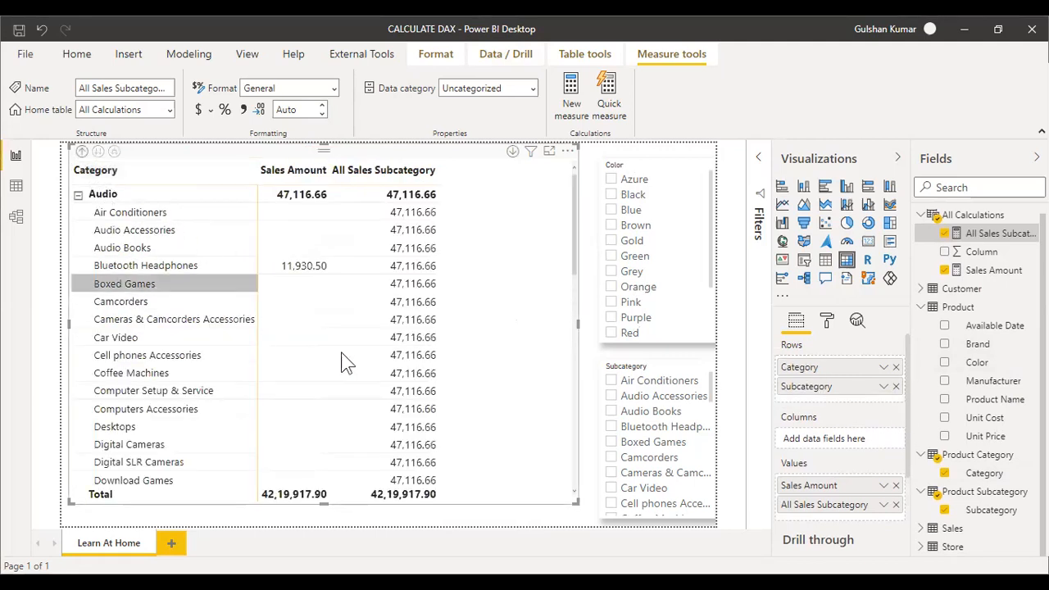
Step: Remove All Sales Subcategory from the matrix values and put it back
click(895, 504)
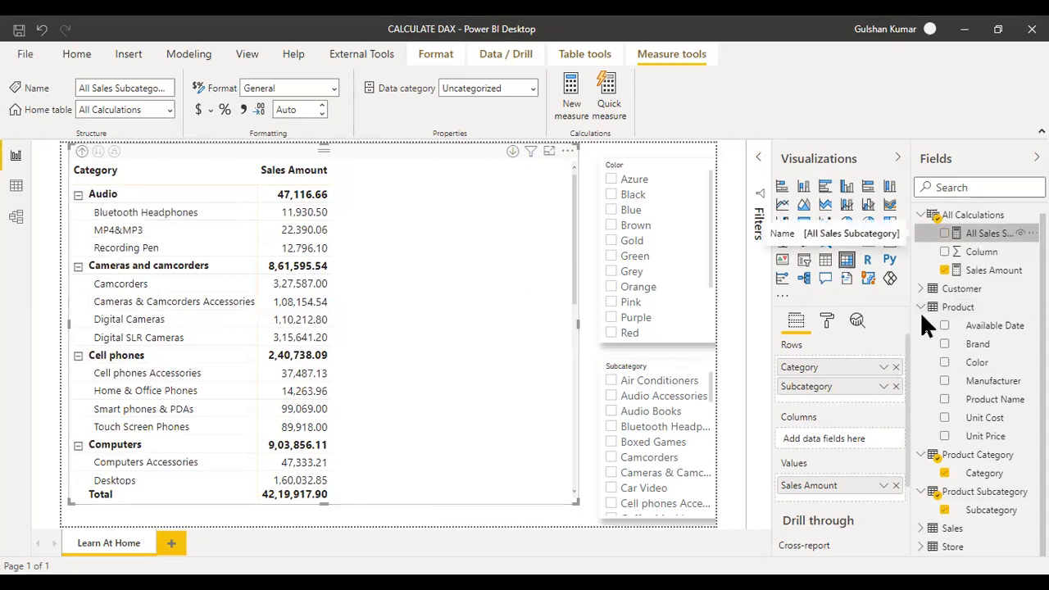
drag(843, 497, 843, 491)
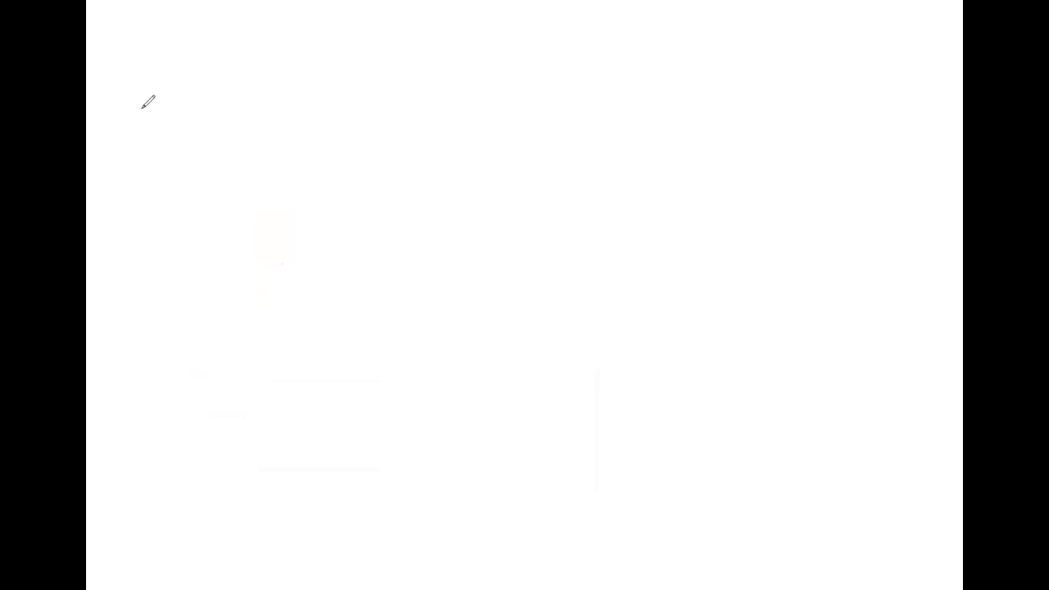
Step: Handwrite "Cal = Audio" with "= MP4" beneath it on a blank whiteboard to illustrate the category and subcategory filters
mouse_move(148, 86)
mouse_down()
mouse_move(149, 130)
mouse_move(202, 77)
mouse_move(228, 131)
mouse_move(304, 108)
mouse_move(331, 122)
mouse_up()
mouse_move(369, 161)
mouse_down()
mouse_move(374, 105)
mouse_move(403, 157)
mouse_up()
mouse_move(362, 129)
mouse_down()
mouse_move(431, 127)
mouse_move(501, 105)
mouse_move(509, 81)
mouse_move(535, 107)
mouse_move(539, 146)
mouse_up()
mouse_move(557, 98)
mouse_down()
mouse_move(578, 91)
mouse_move(575, 115)
mouse_up()
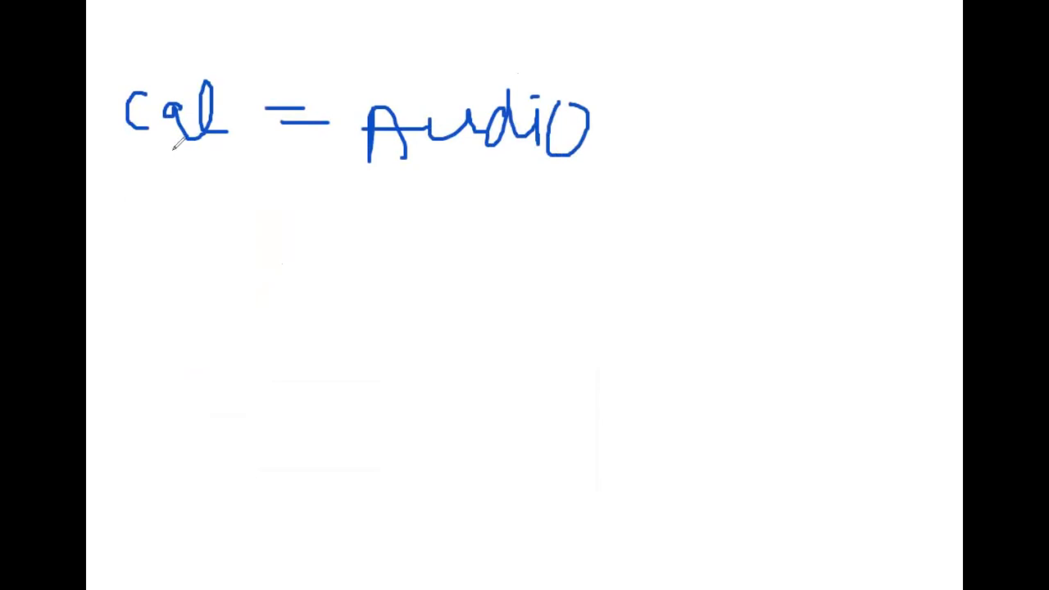
drag(264, 211, 302, 211)
drag(272, 234, 311, 229)
mouse_move(390, 256)
mouse_down()
mouse_move(395, 204)
mouse_move(443, 239)
mouse_up()
mouse_move(463, 190)
mouse_down()
mouse_move(462, 239)
mouse_move(461, 219)
mouse_up()
mouse_move(527, 178)
mouse_down()
mouse_move(529, 238)
mouse_move(503, 231)
mouse_move(537, 231)
mouse_up()
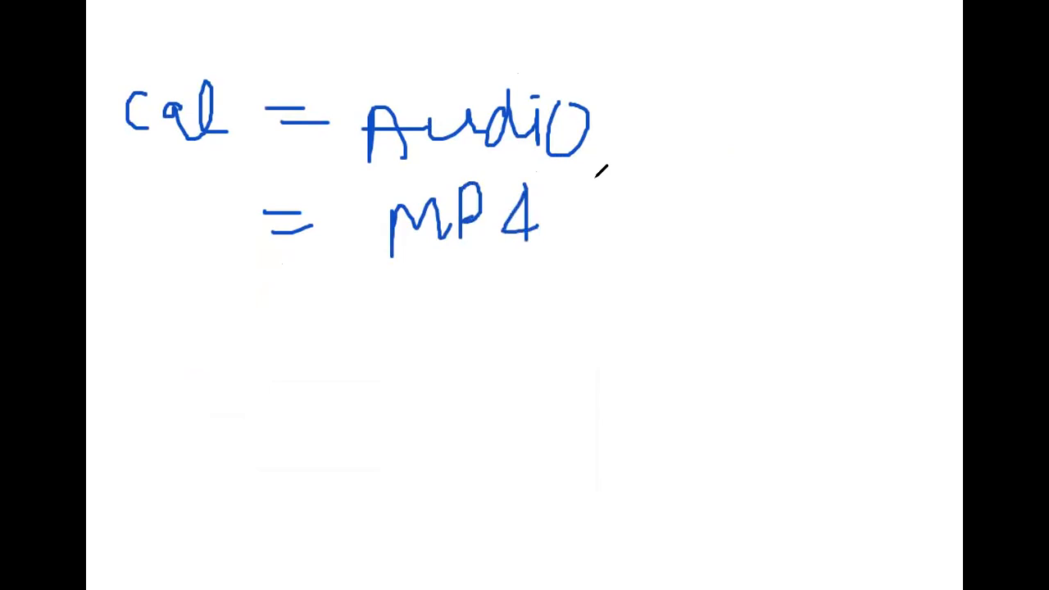
drag(632, 88, 649, 161)
drag(631, 233, 638, 162)
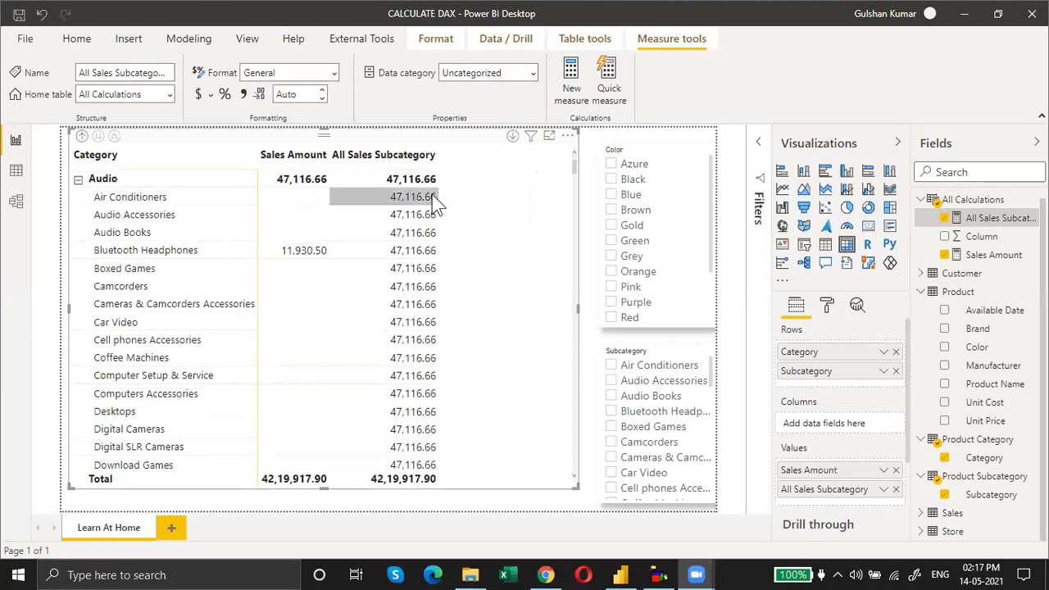
Step: Take the All Sales Subcategory measure out of the matrix values and add it again below Sales Amount
click(983, 220)
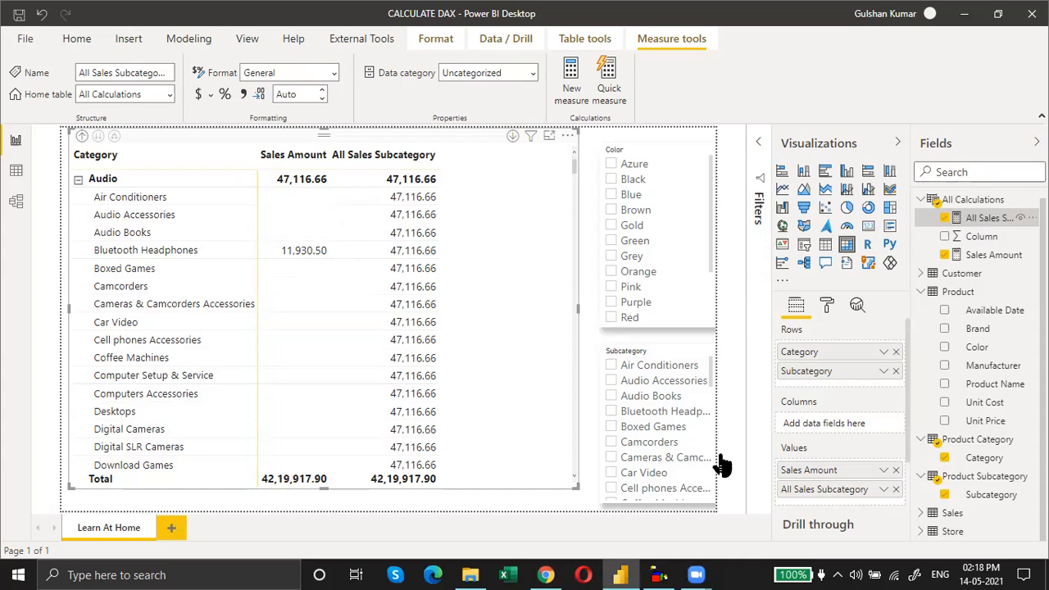
click(895, 489)
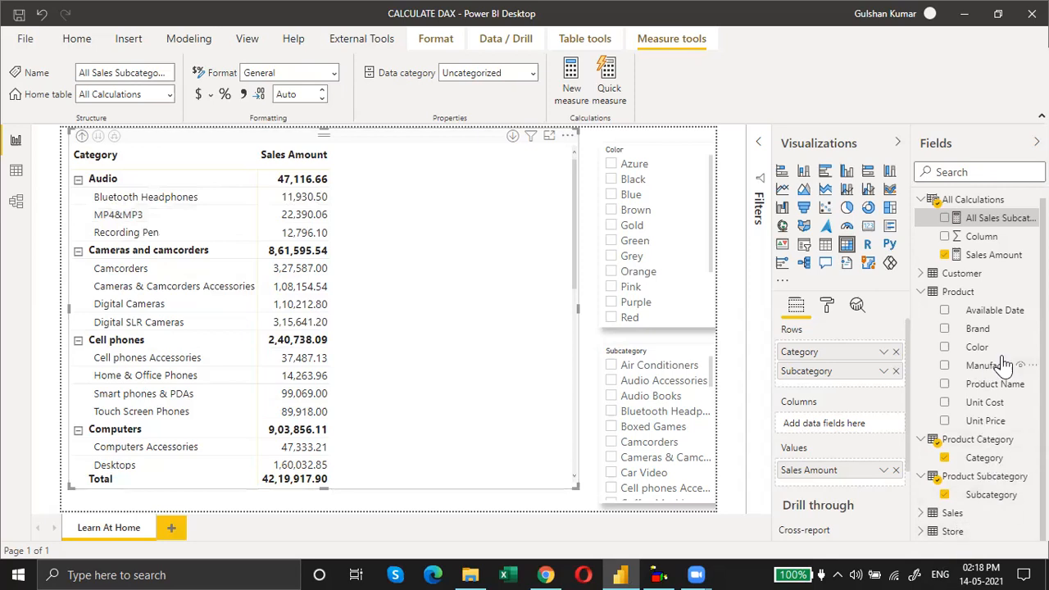
drag(1001, 218, 853, 484)
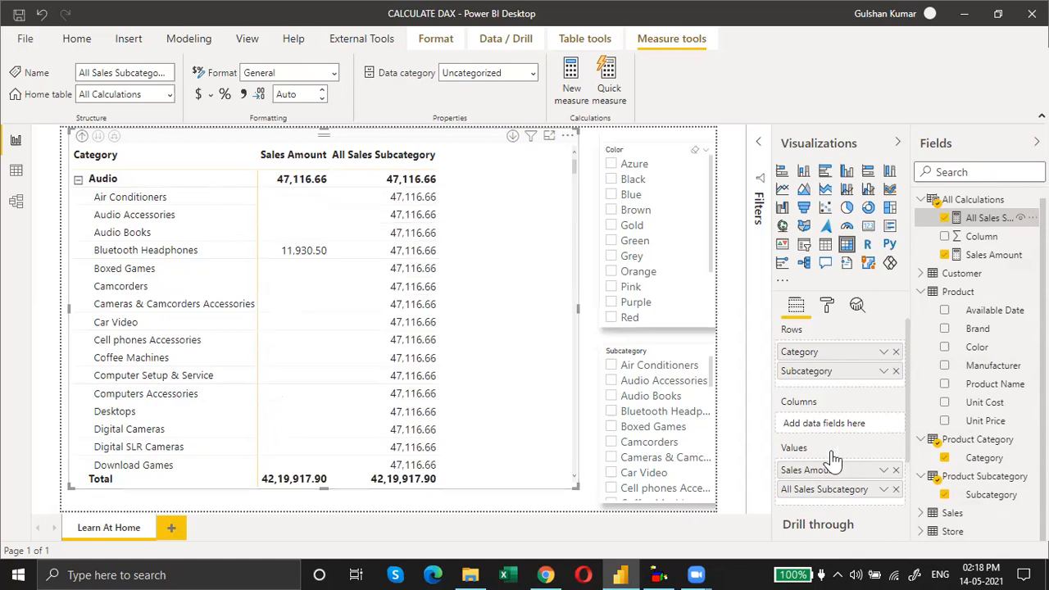
Step: Review the All Sales Subcategory measure's formula against the matrix and close the formula editor without changes
click(977, 236)
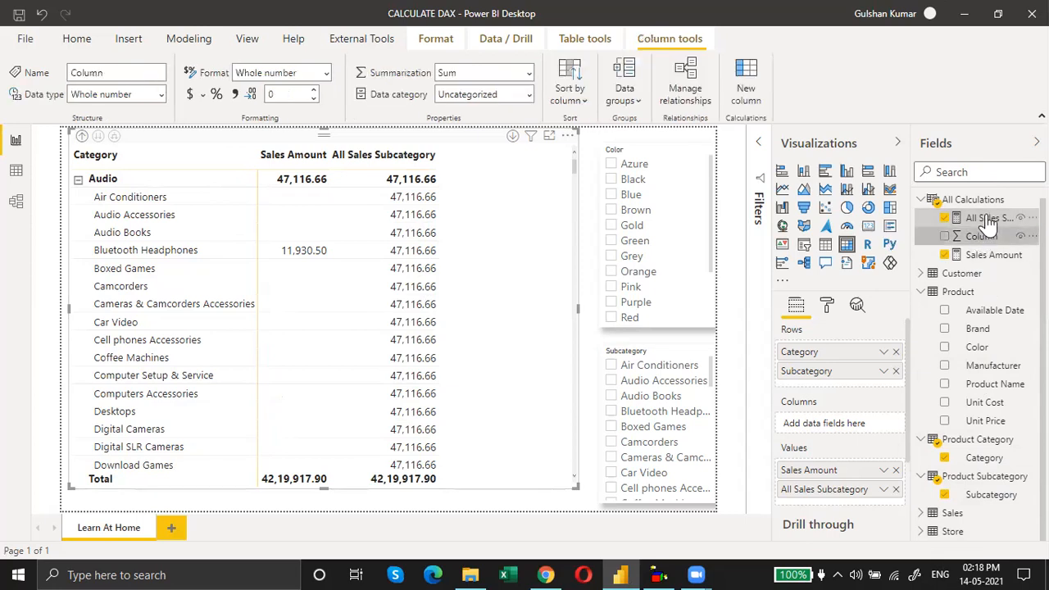
click(990, 224)
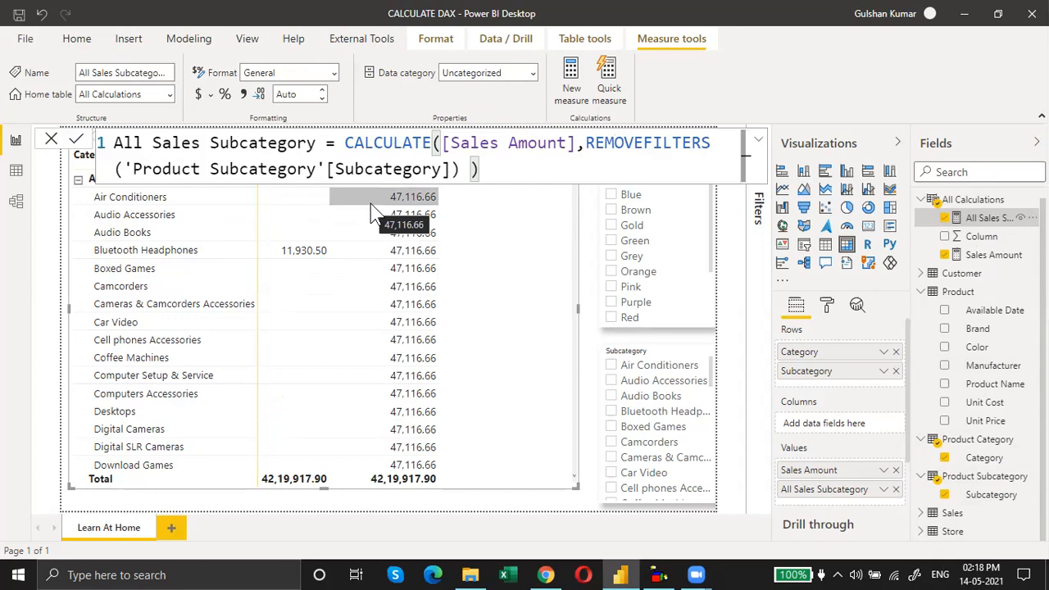
click(52, 141)
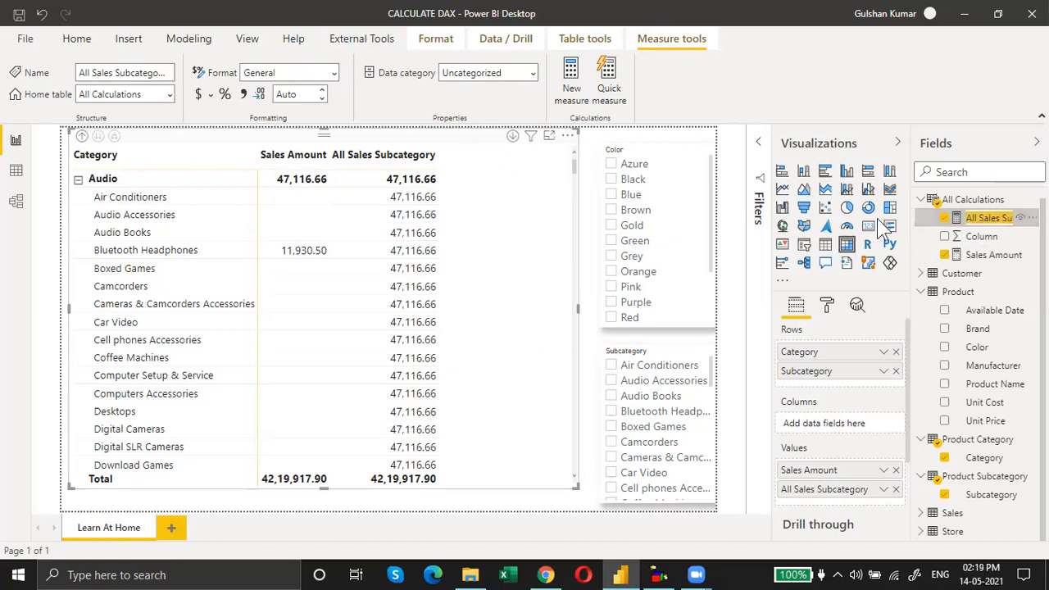
Step: Add 'Product Category'[Category] as a second REMOVEFILTERS argument in the All Sales Subcategory measure and commit the formula
click(981, 236)
click(987, 218)
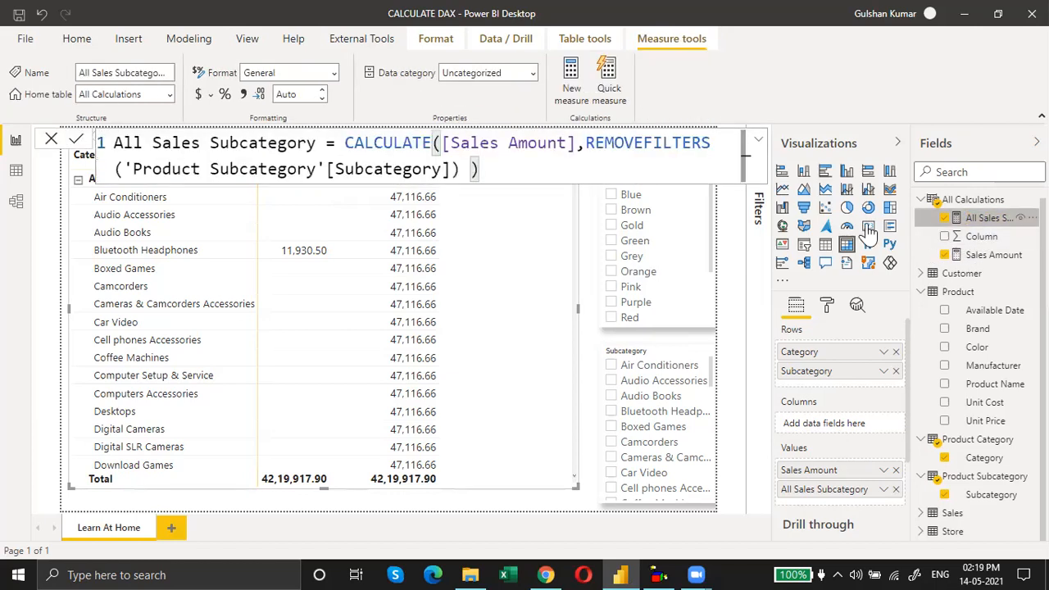
click(456, 168)
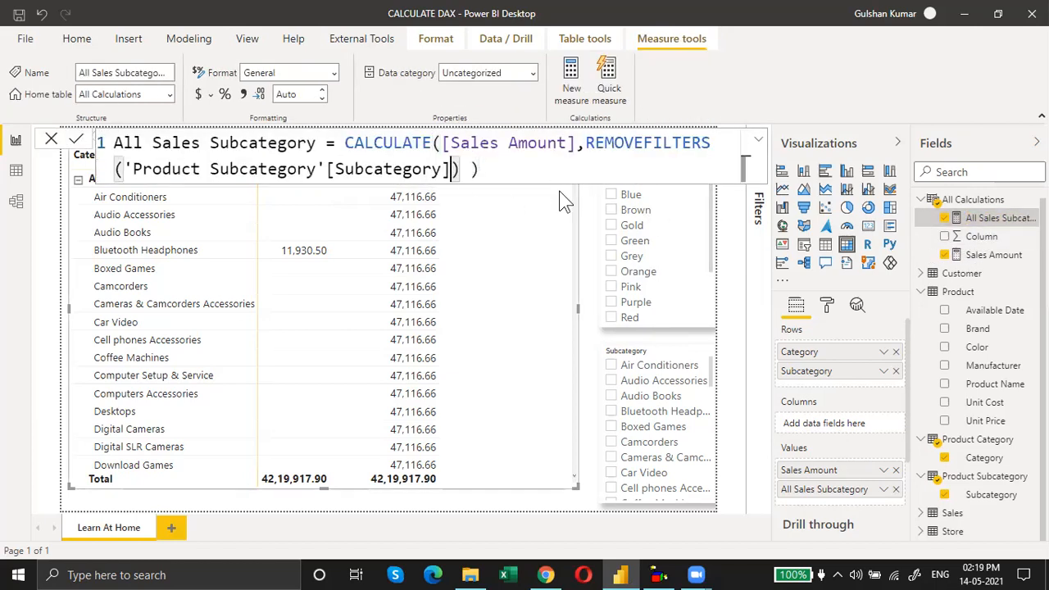
text(,'pr)
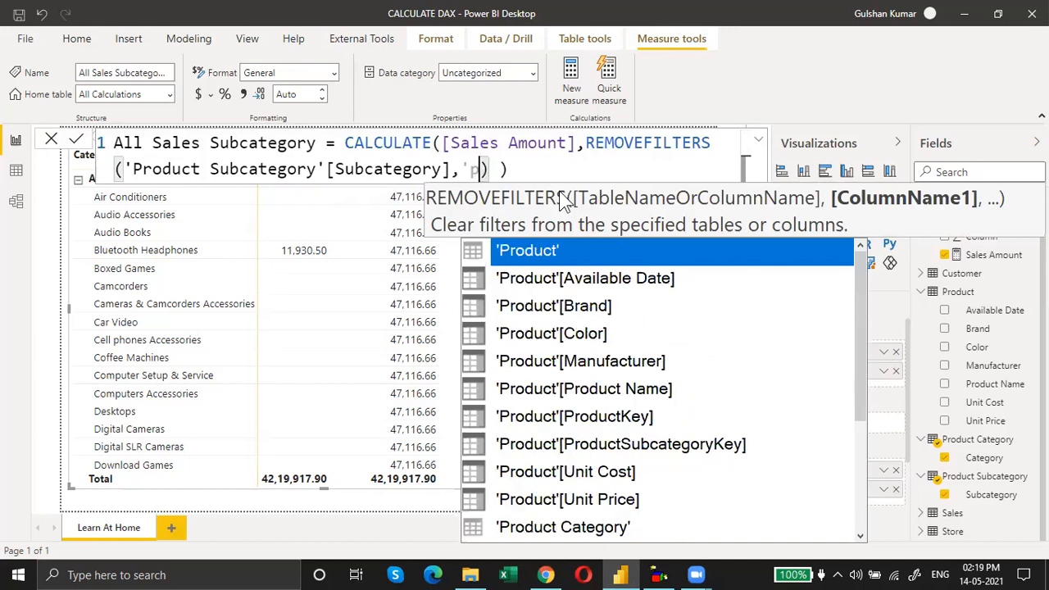
key(Down)
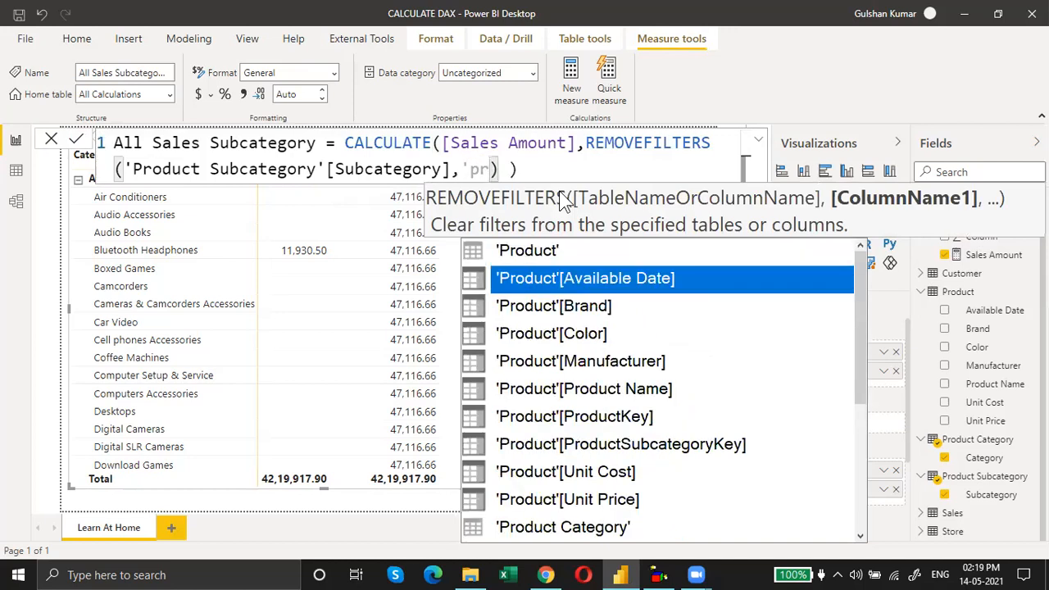
text(oduct)
key(Down)
key(Down)
key(Down)
key(Up)
key(Up)
key(Down)
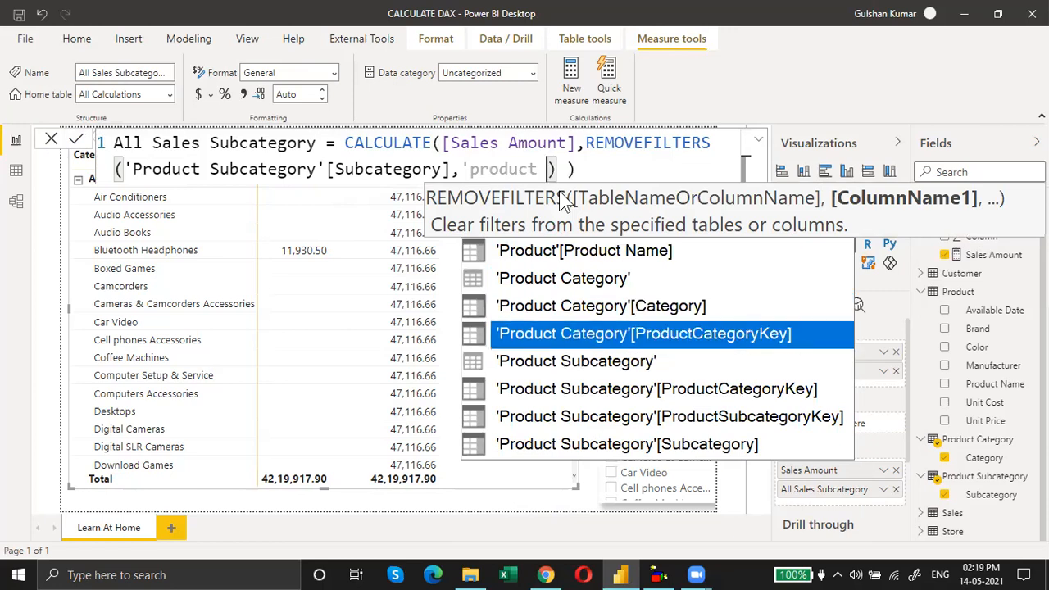
text(c)
key(Down)
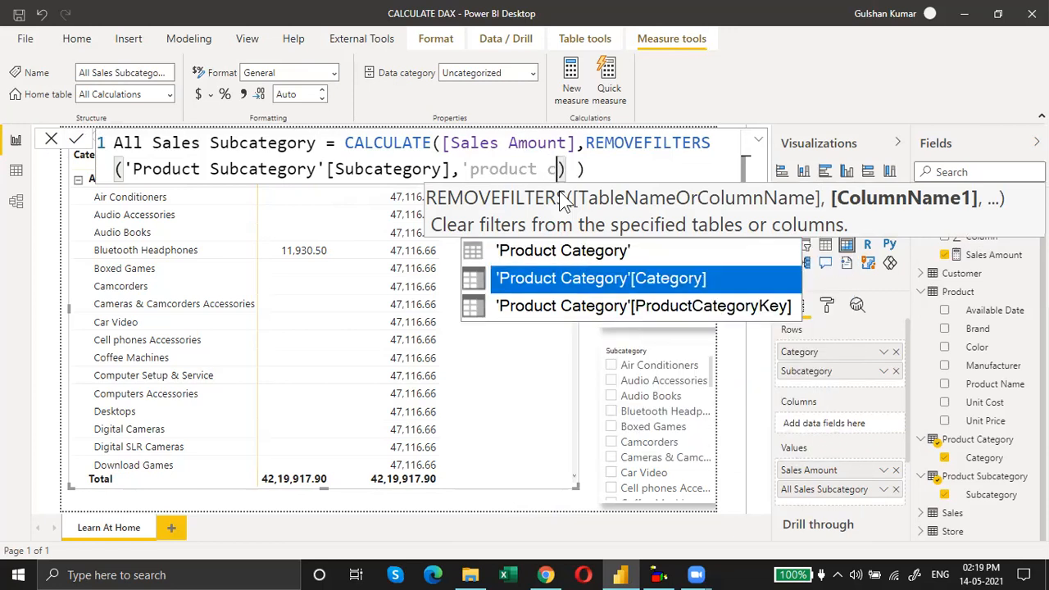
key(Tab)
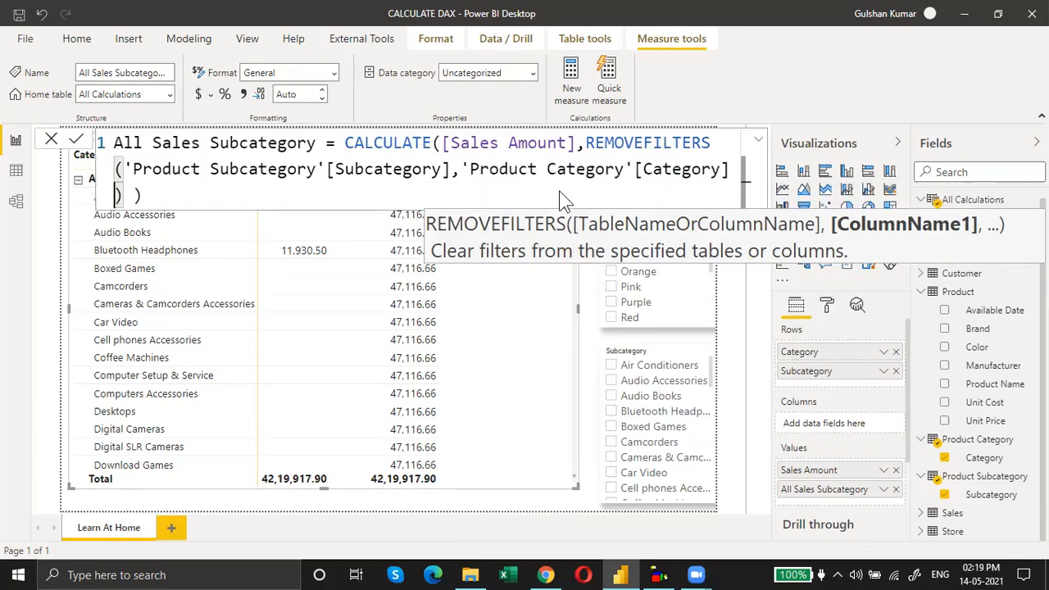
click(77, 140)
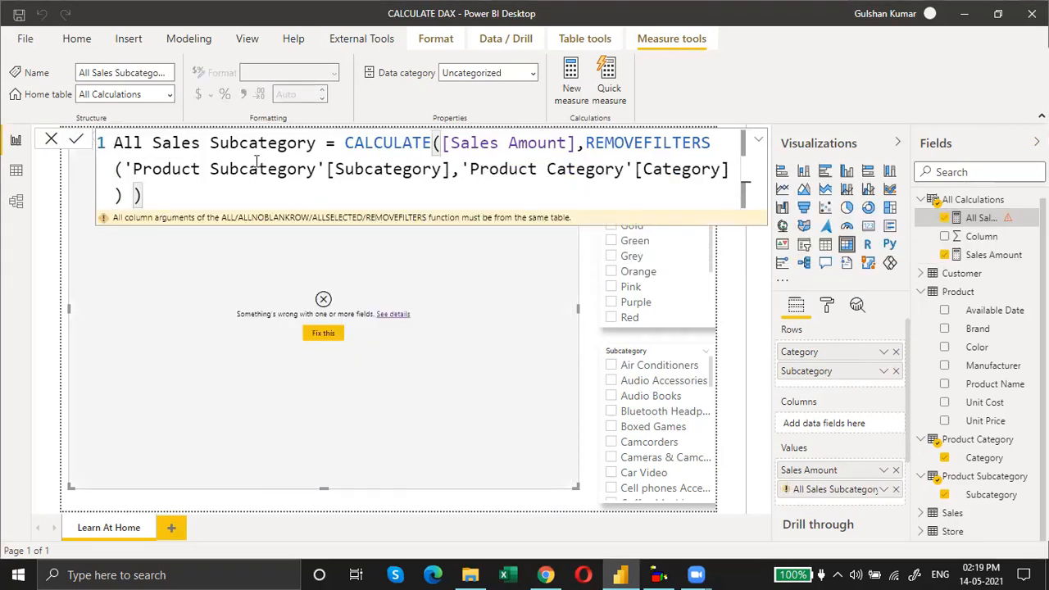
Step: Delete the parenthesis closing REMOVEFILTERS, commit the formula, and restore the missing closing parenthesis at its end
scroll(525, 170, up, 1)
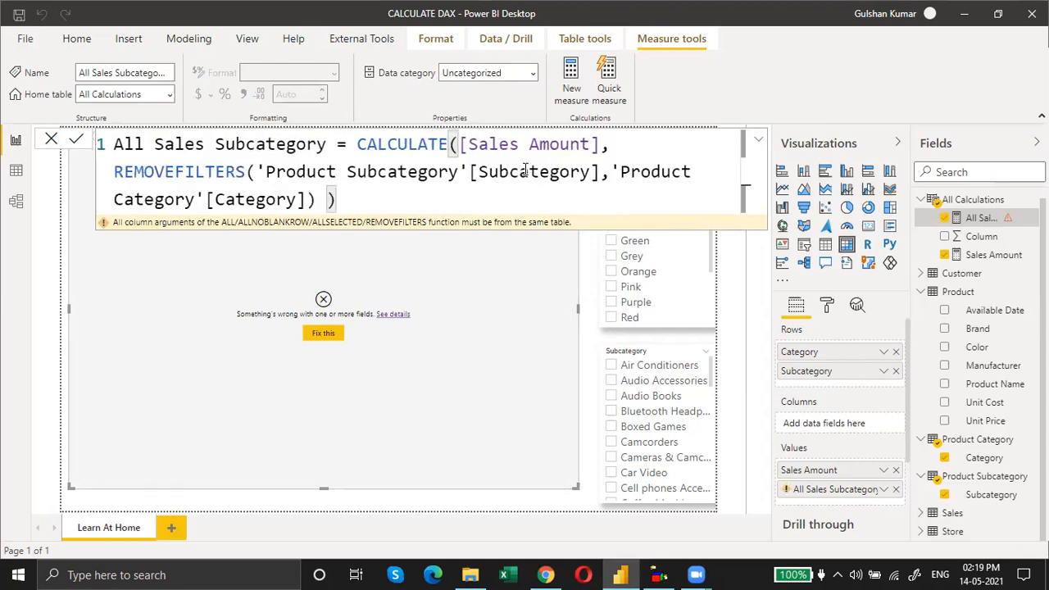
scroll(525, 170, down, 3)
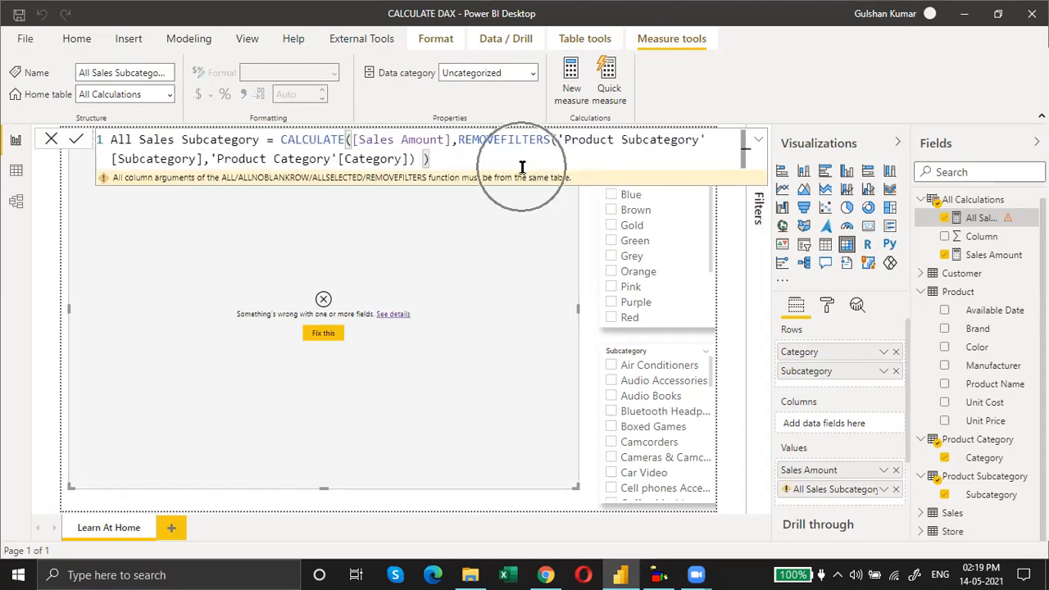
scroll(522, 167, down, 1)
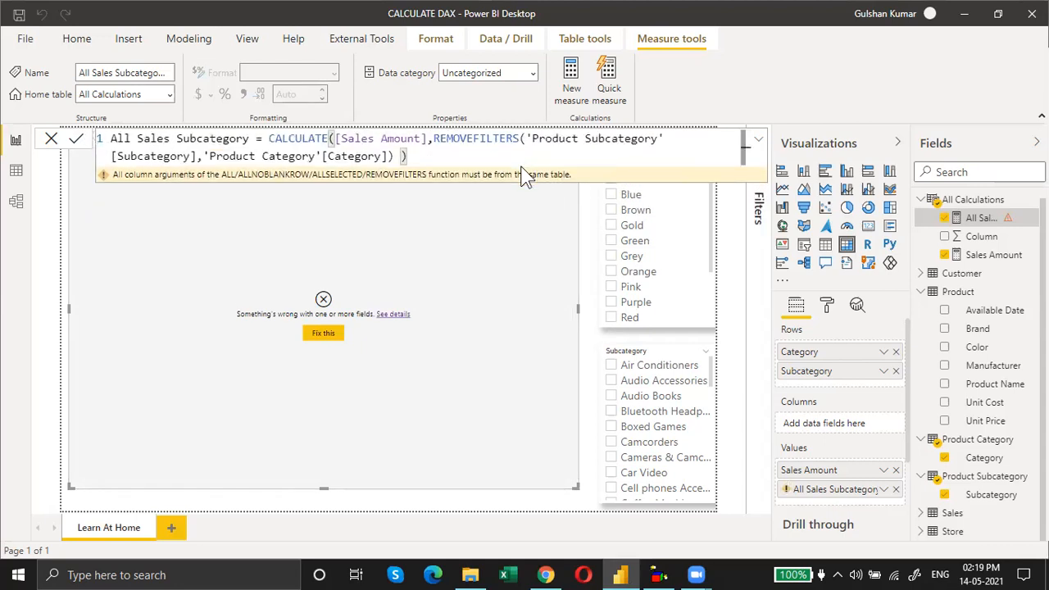
click(398, 155)
click(397, 155)
key(BackSpace)
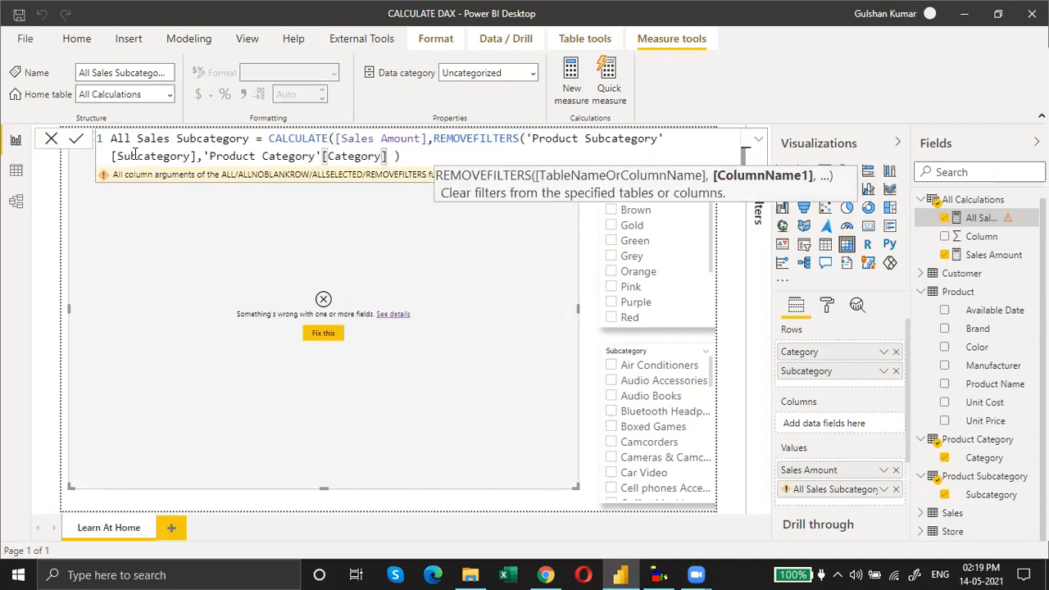
click(76, 140)
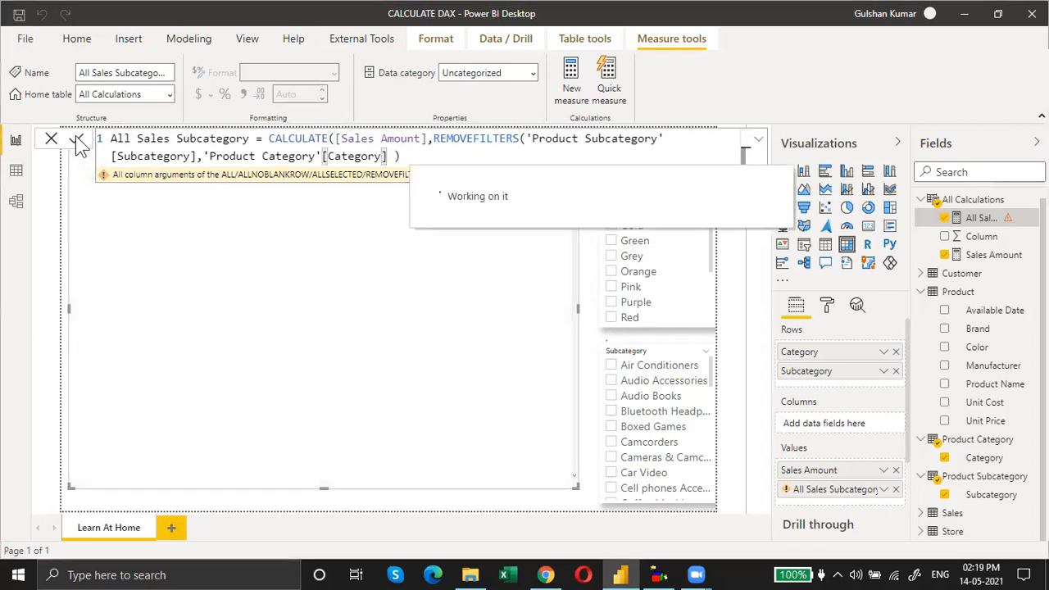
text())
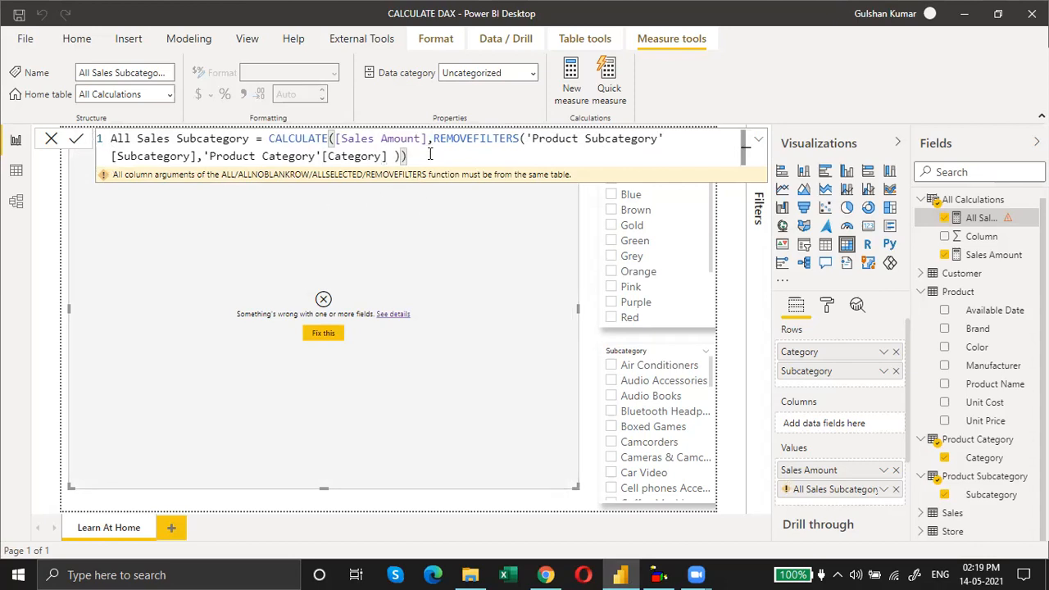
text())
key(BackSpace)
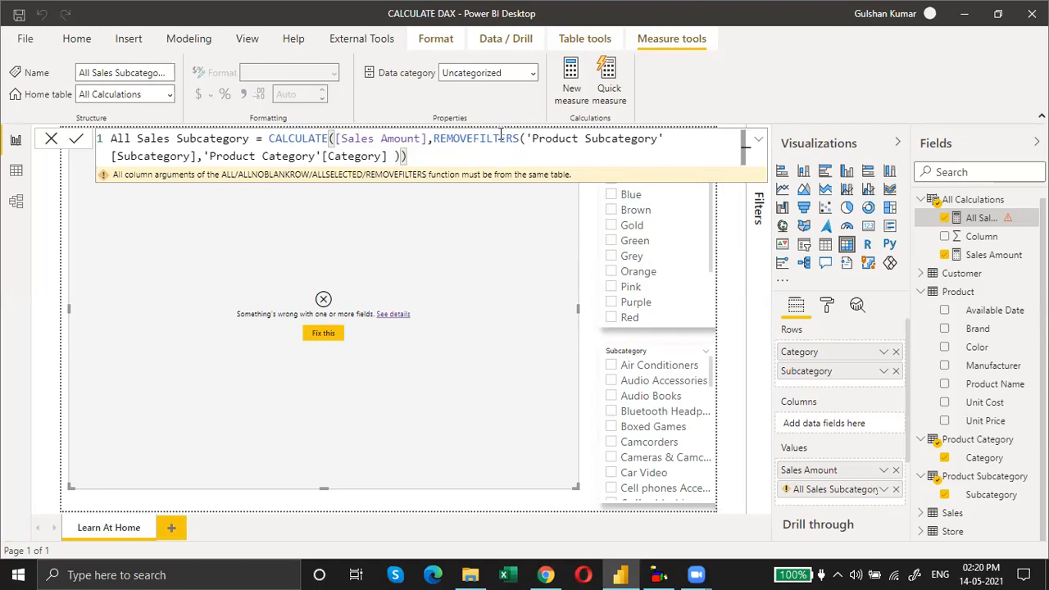
Step: Close the first REMOVEFILTERS after the Subcategory column and wrap 'Product Category'[Category] in a second REMOVEFILTERS in the All Sales Subcategory measure
click(199, 156)
text())
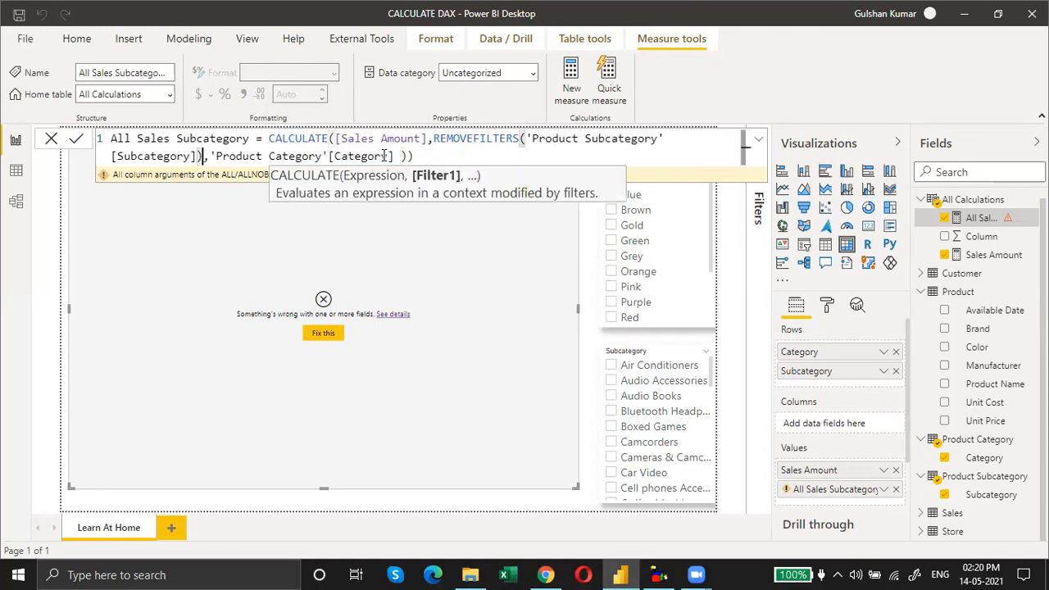
key(Right)
text(REM)
key(Tab)
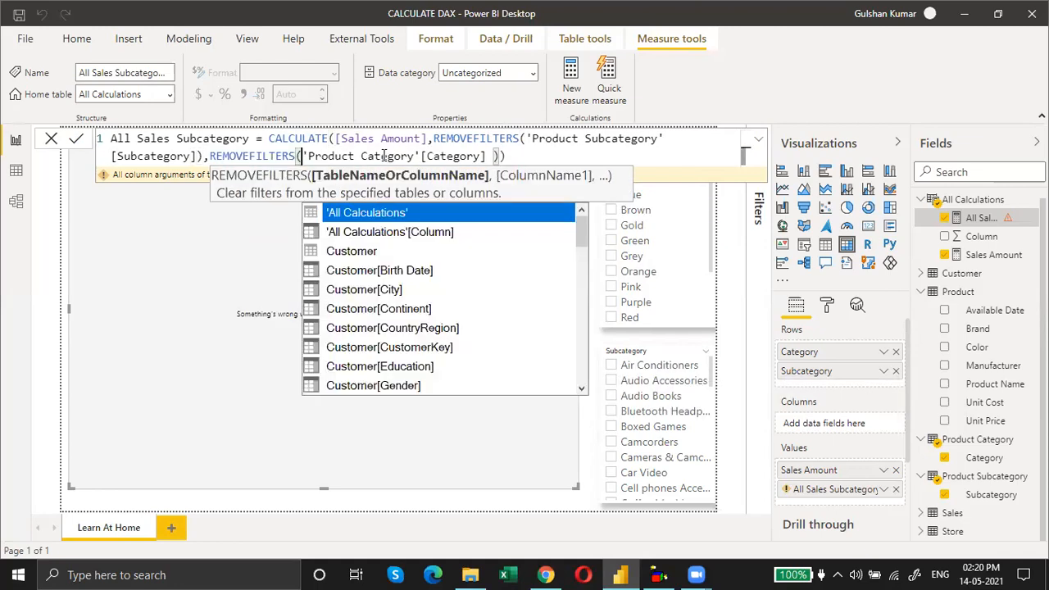
Step: Re-enter the two closing parentheses of the All Sales Subcategory formula, commit it, close the formula editor and check the matrix values
click(531, 162)
key(BackSpace)
key(BackSpace)
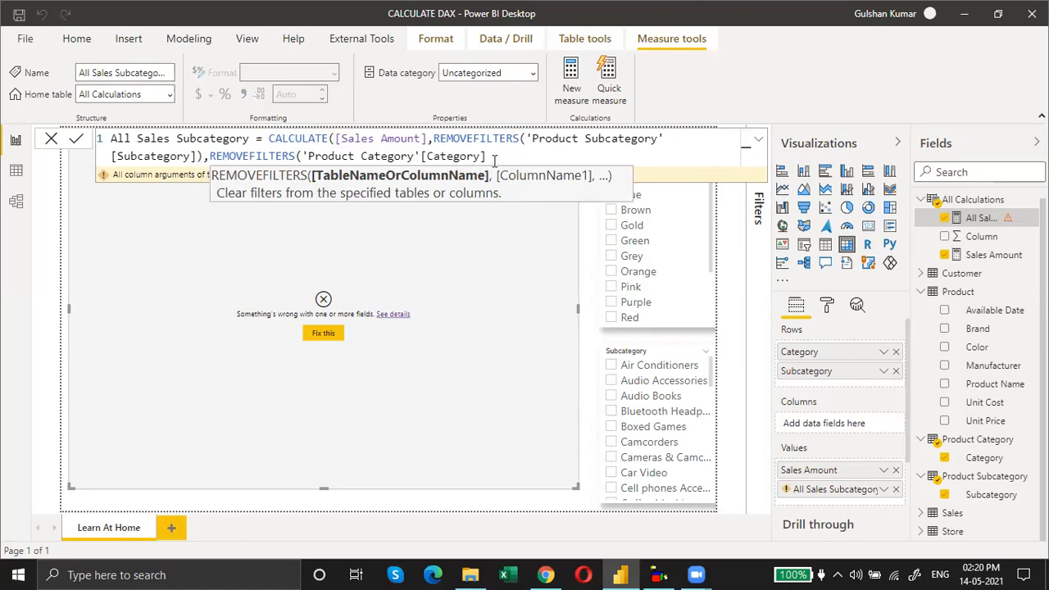
text())
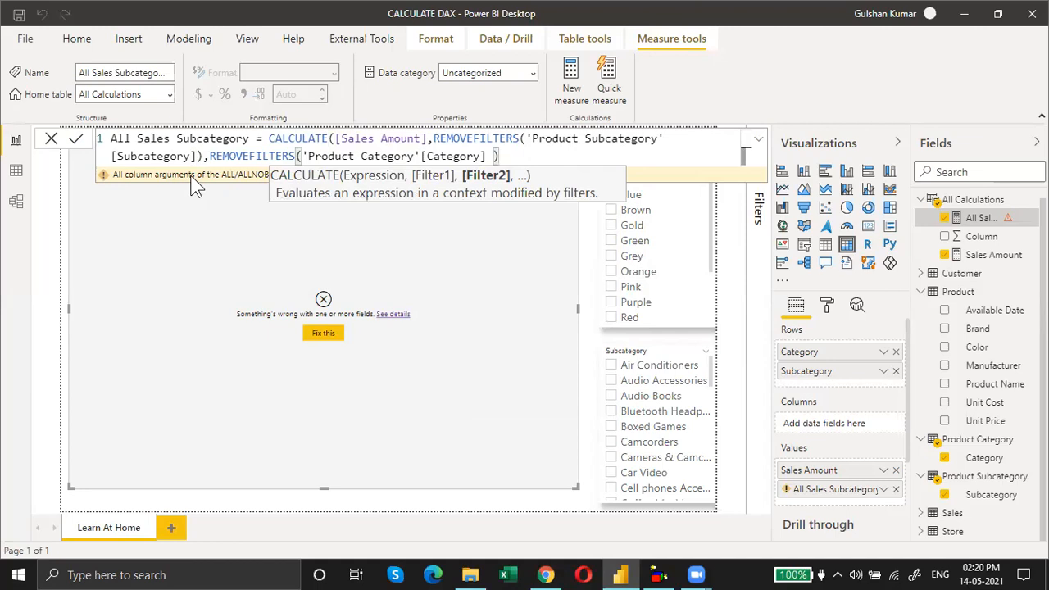
text())
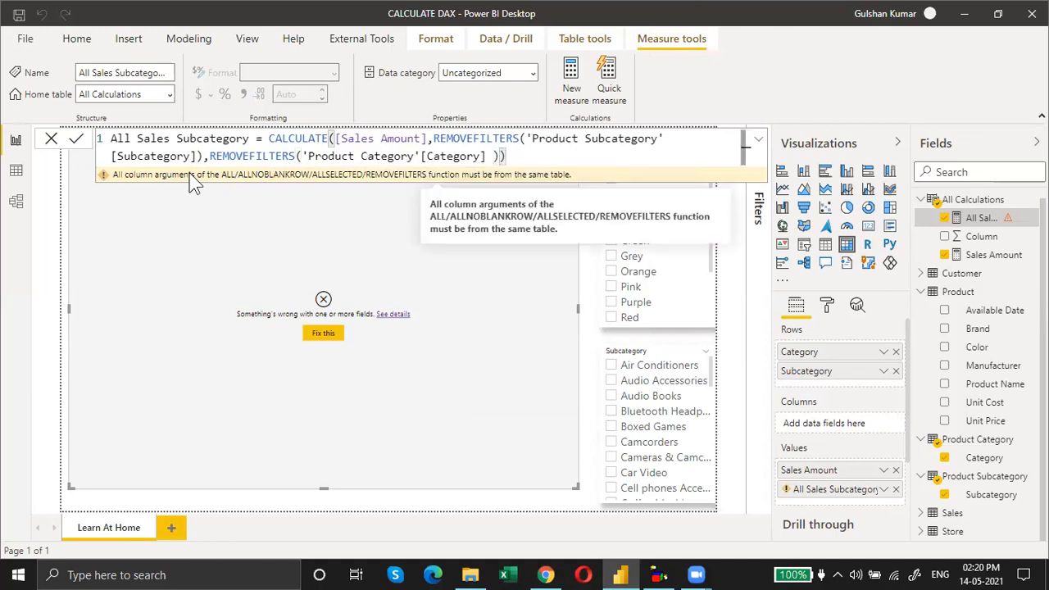
click(74, 143)
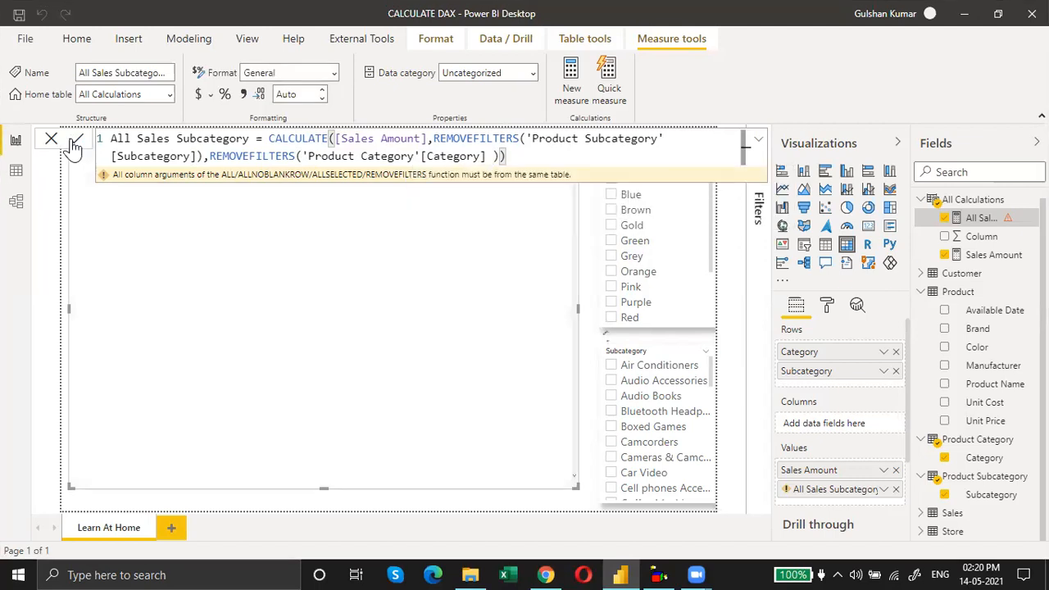
click(51, 139)
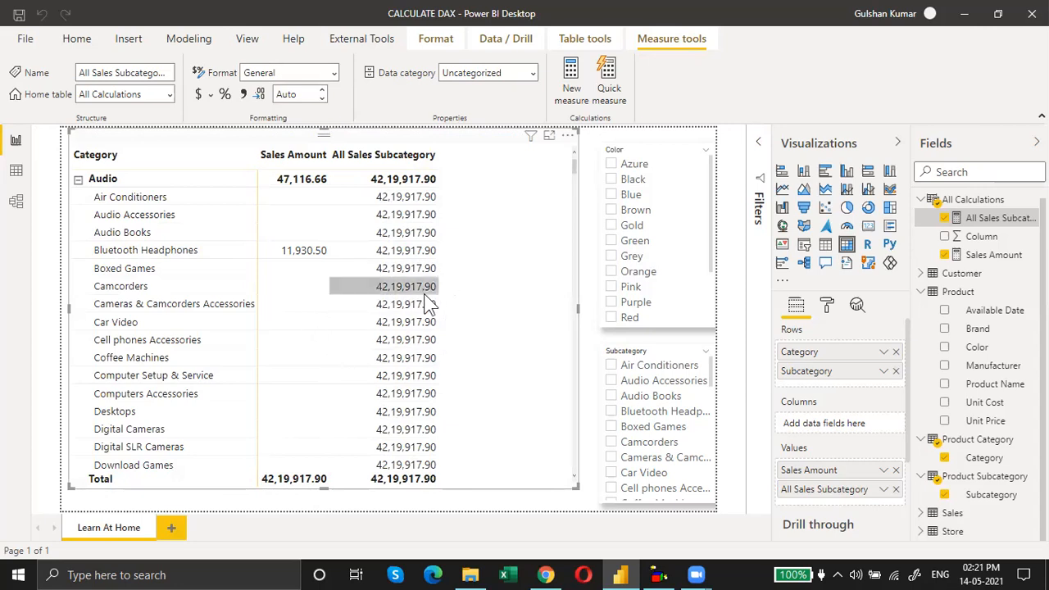
scroll(426, 295, down, 5)
scroll(426, 291, up, 5)
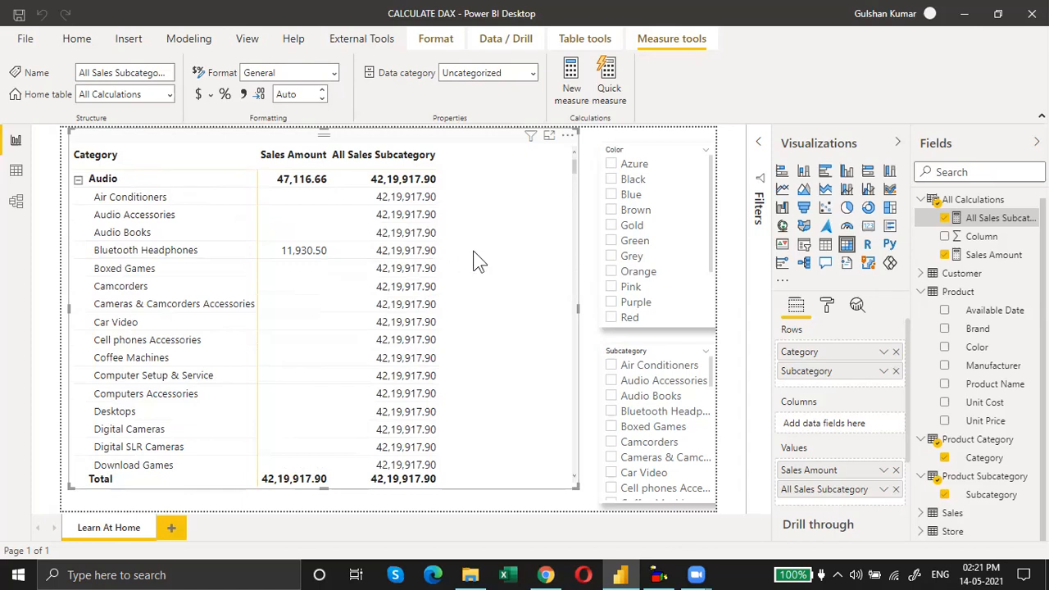
Step: Remove the All Sales Subcategory measure and the Subcategory and Category row fields from the matrix
click(896, 489)
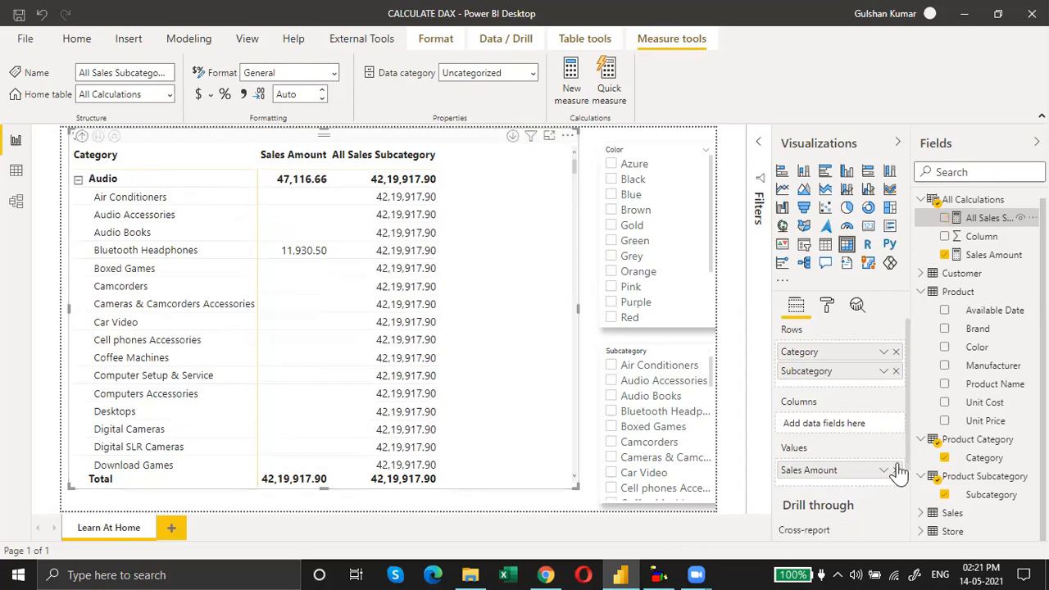
click(896, 371)
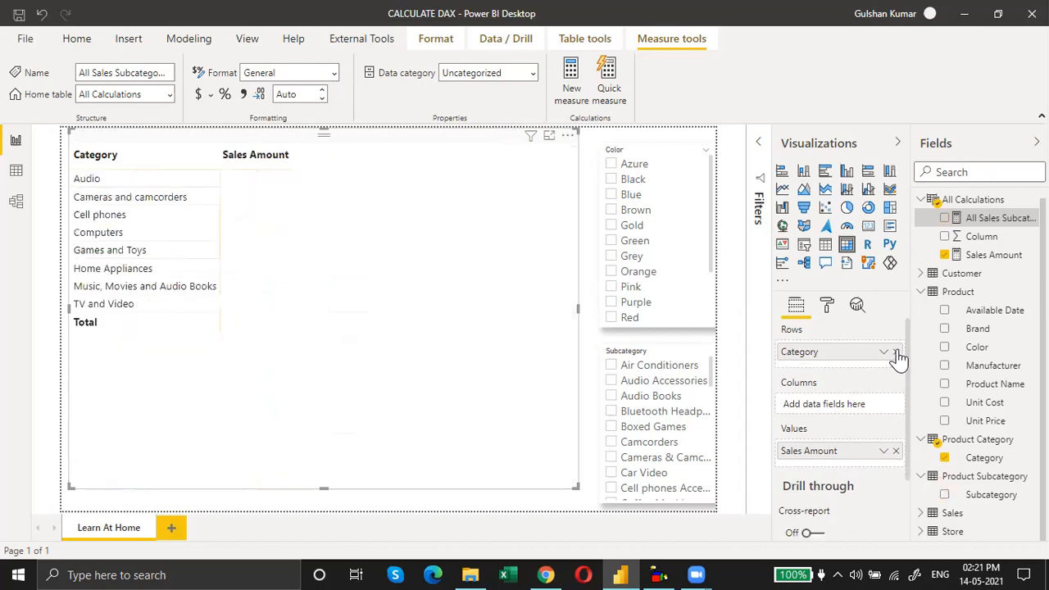
click(895, 351)
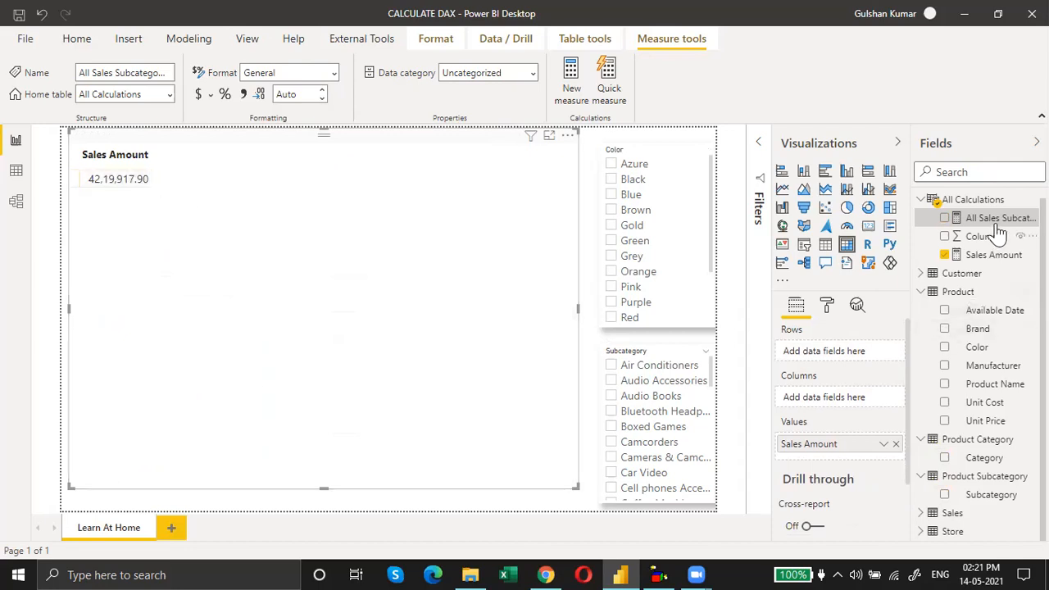
Step: Add Brand and Color to the matrix rows and expand every brand down to the color level
drag(978, 328, 844, 366)
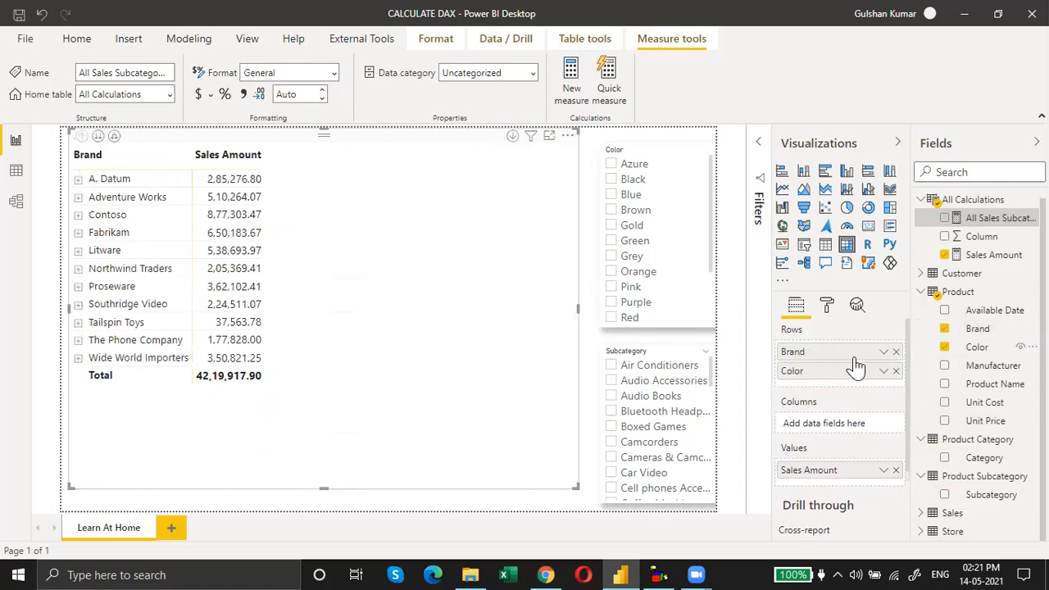
click(78, 179)
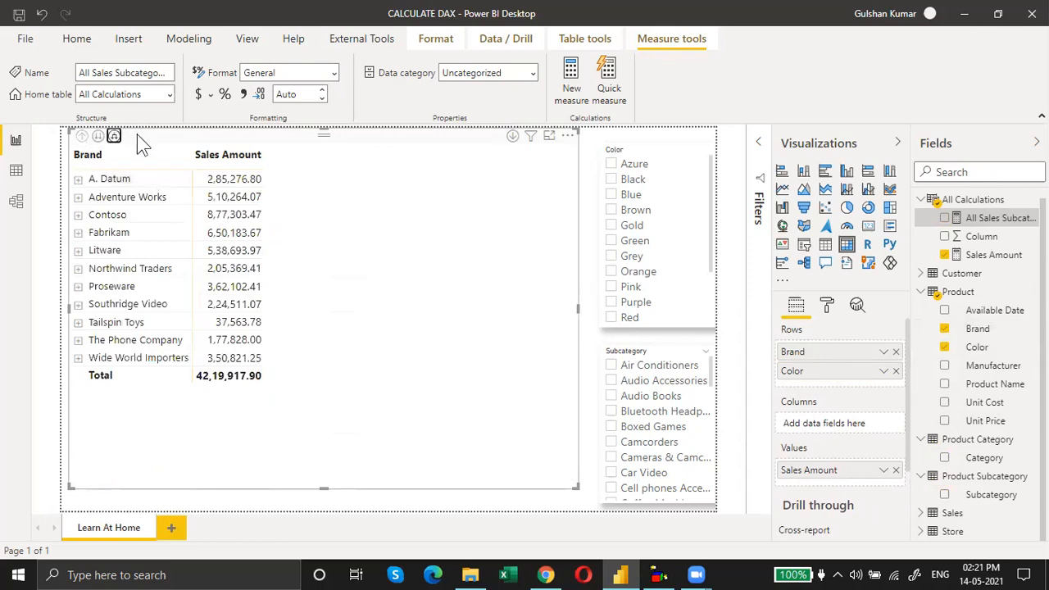
click(97, 135)
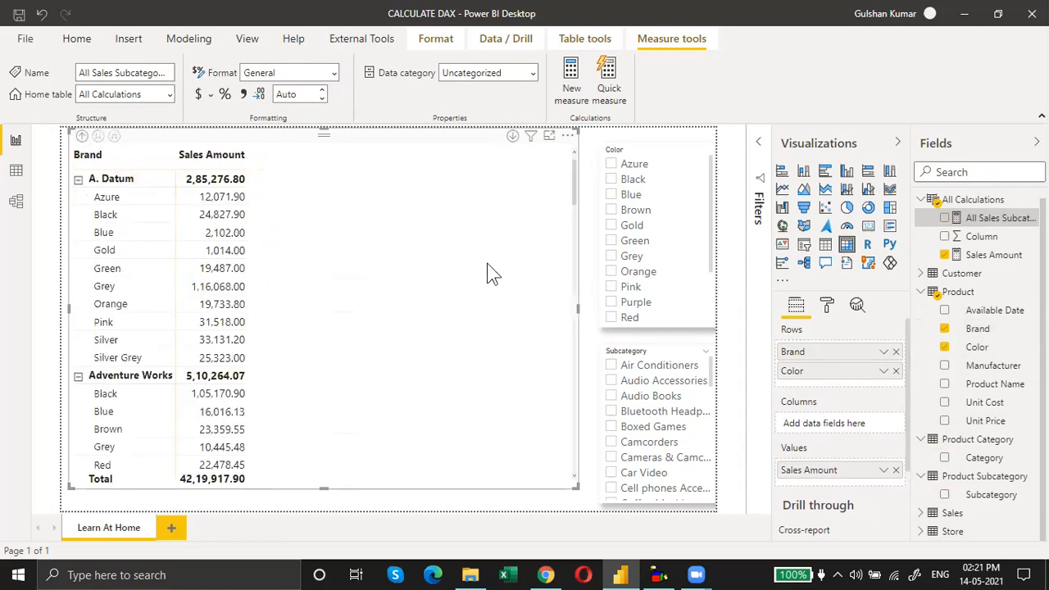
Step: Create a new measure in the All Calculations table and name it All Color Sales
right_click(975, 219)
click(870, 245)
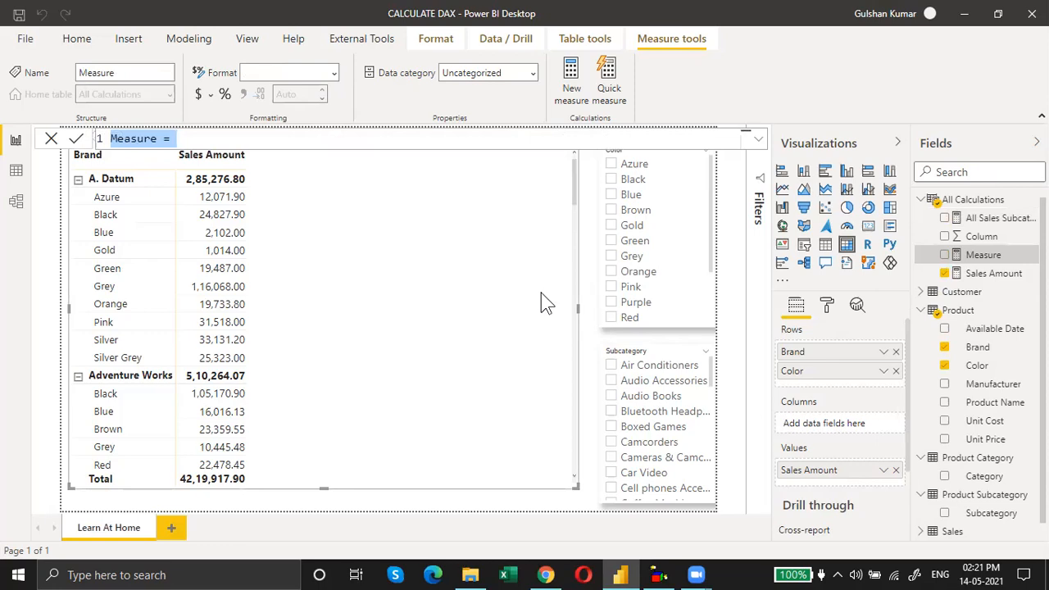
key(Left)
key(ctrl+shift+Right)
text(All Color)
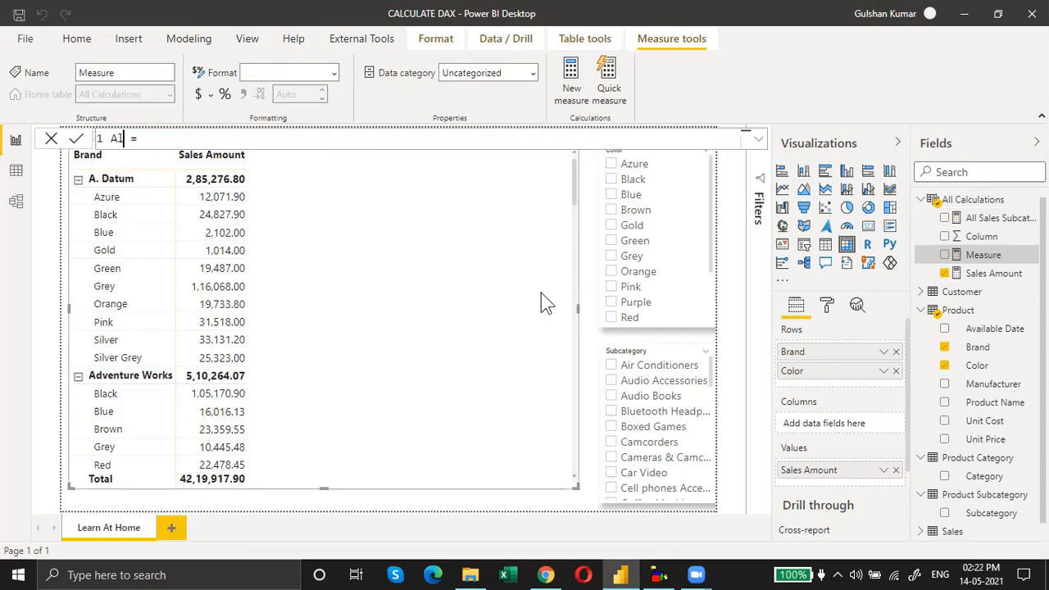
text( Sales)
key(Right)
key(Right)
key(Right)
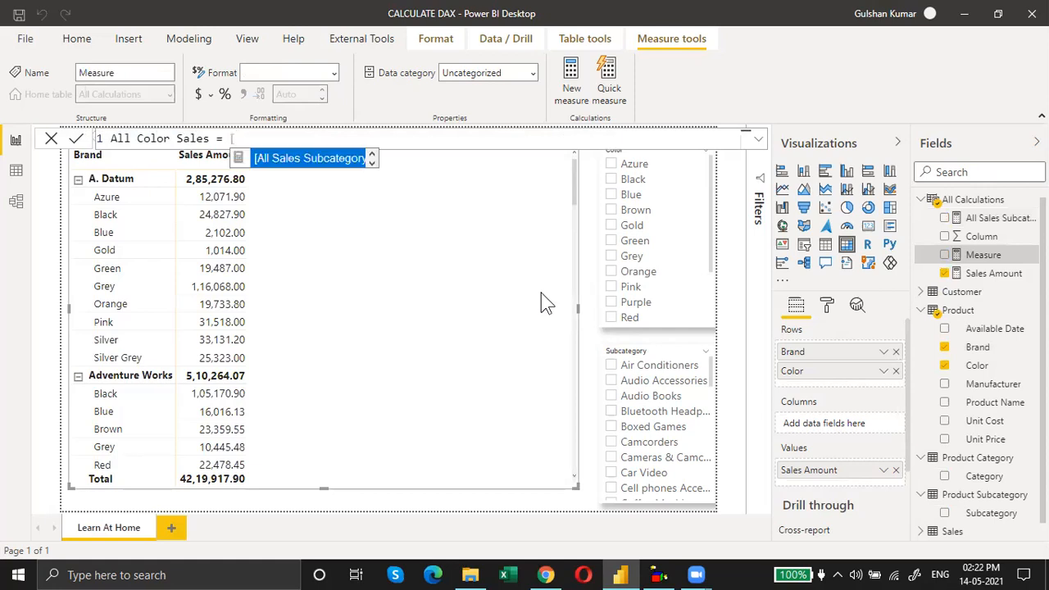
Step: Start the All Color Sales formula with [Sales Amount] and open REMOVEFILTERS as its filter argument in parentheses
text([S)
key(Tab)
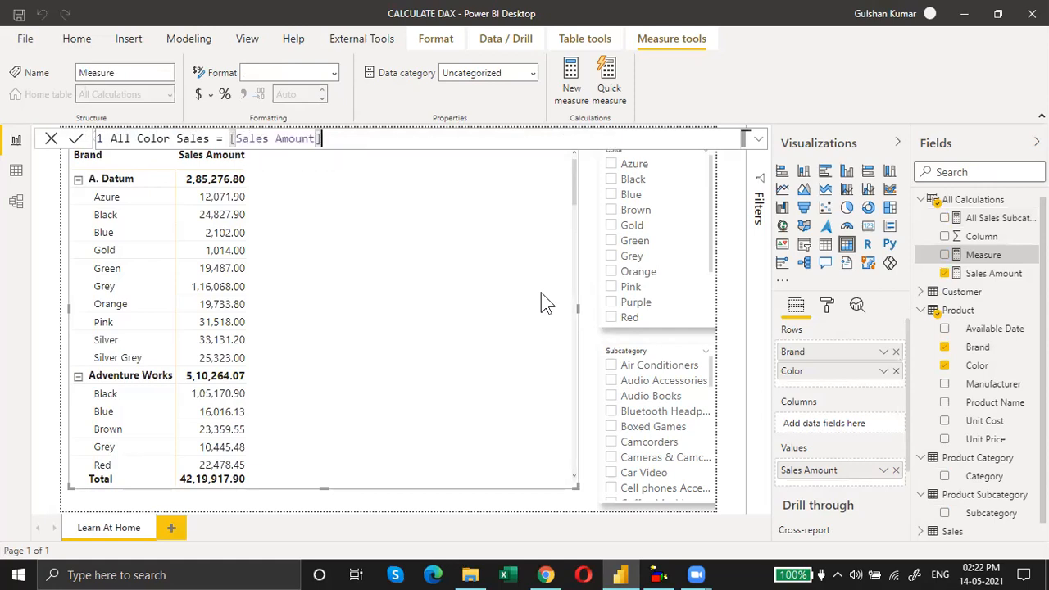
text(()
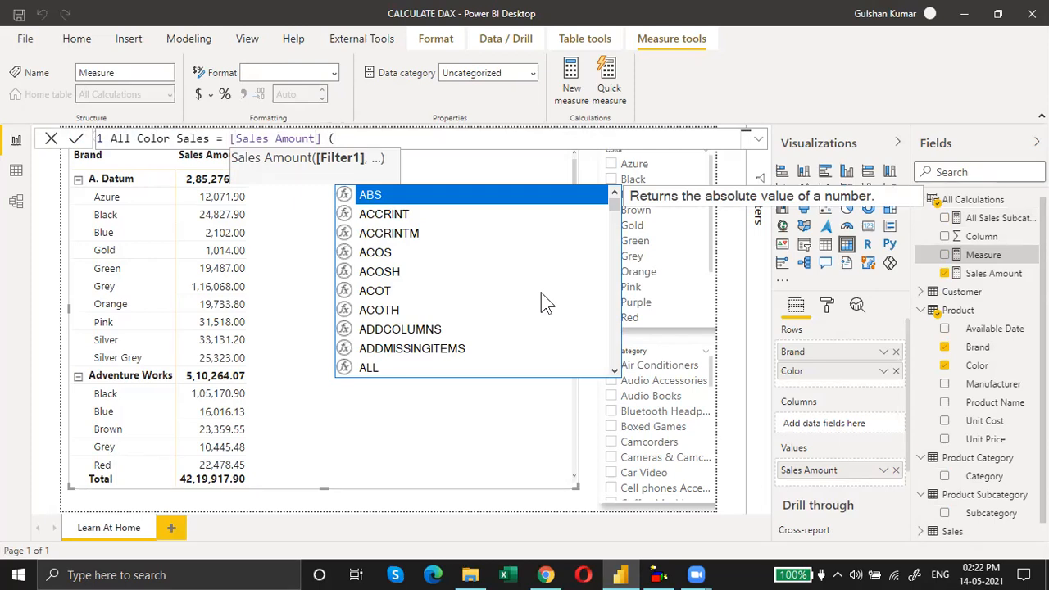
text(RE)
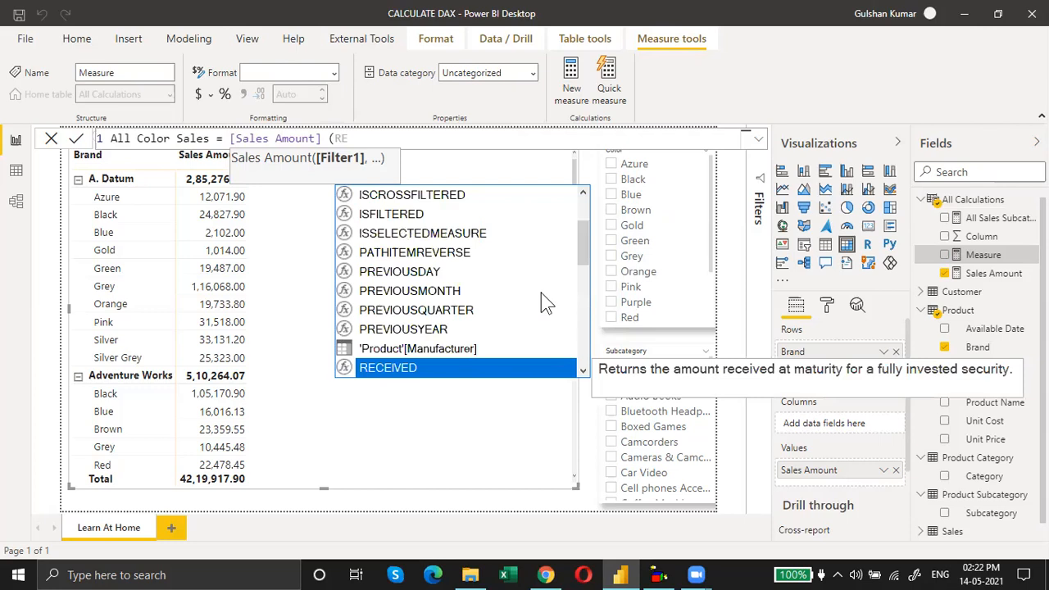
text(M)
key(Tab)
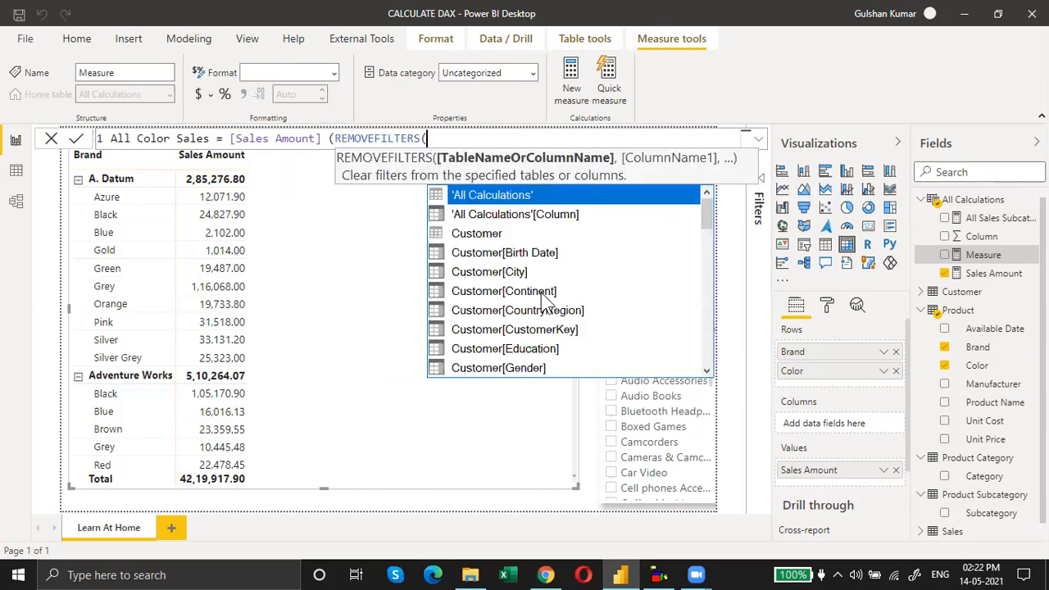
Step: Complete REMOVEFILTERS with 'Product'[Color], commit the measure, and add All Color Sales to the matrix values below Sales Amount
text('p)
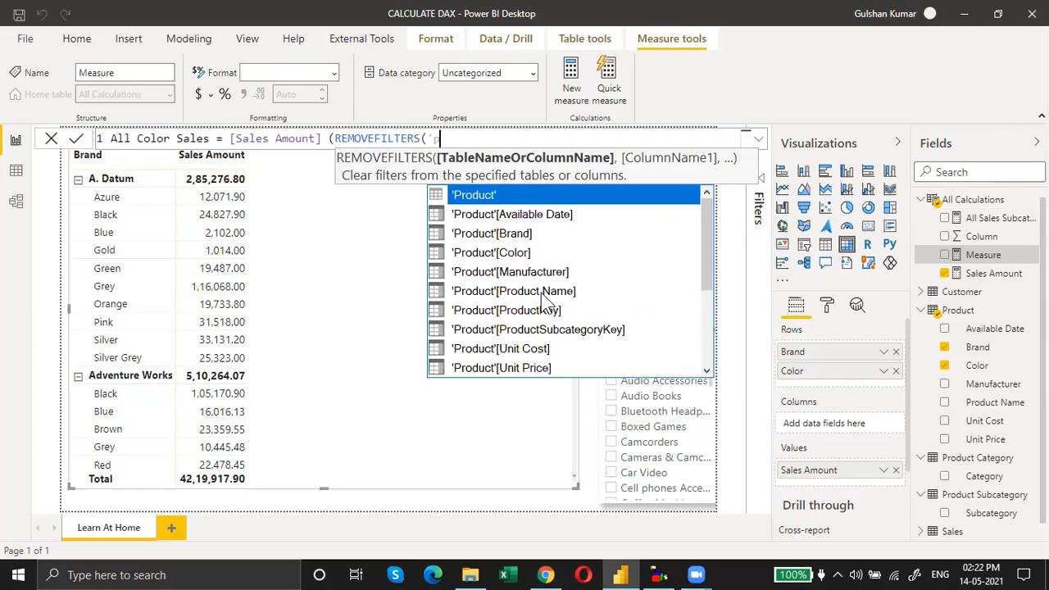
key(Down)
key(Down)
key(Down)
key(Tab)
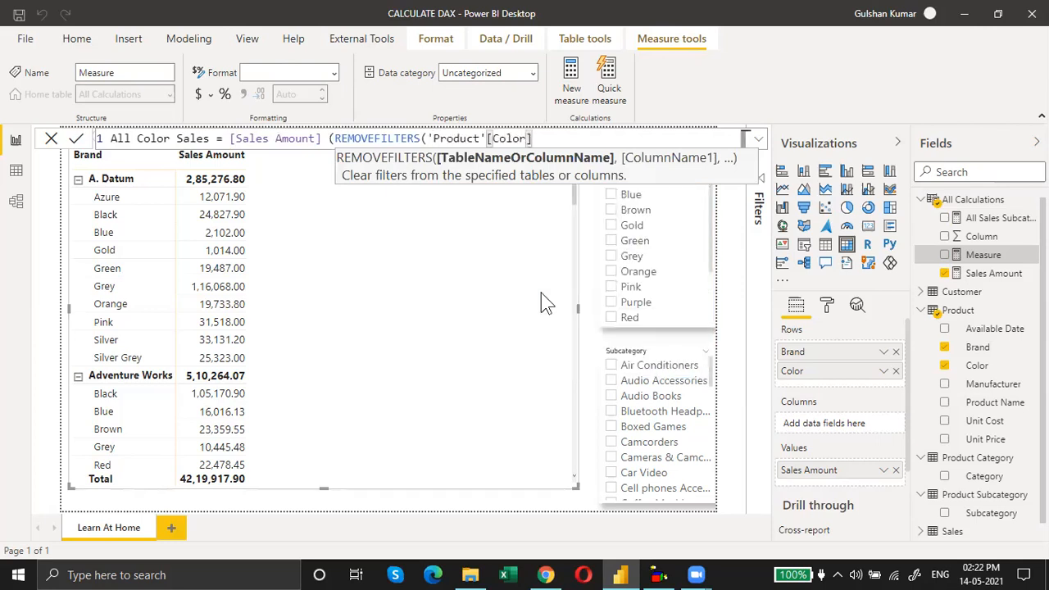
text()))
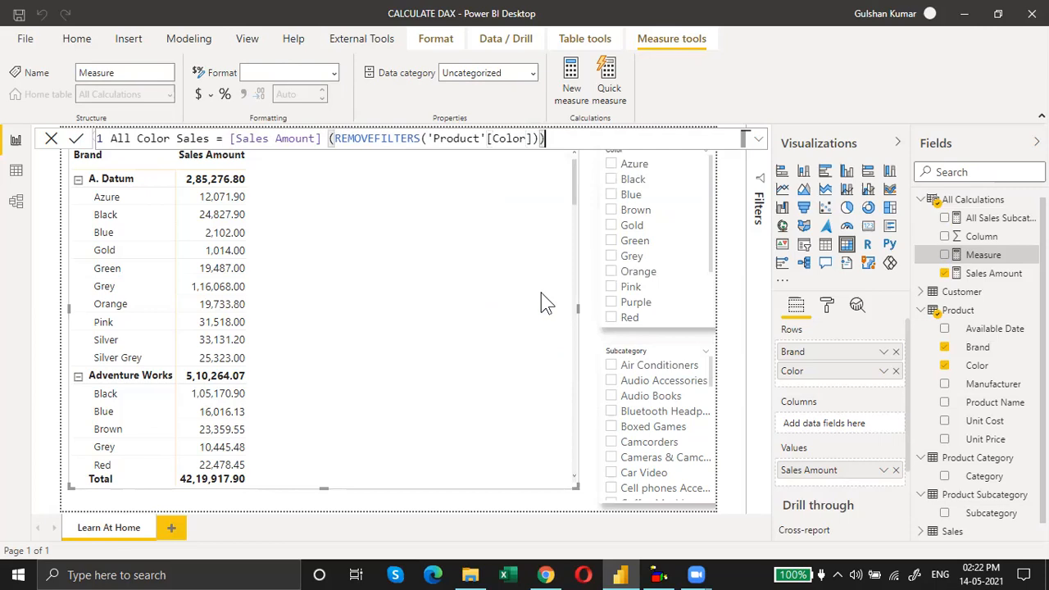
click(71, 138)
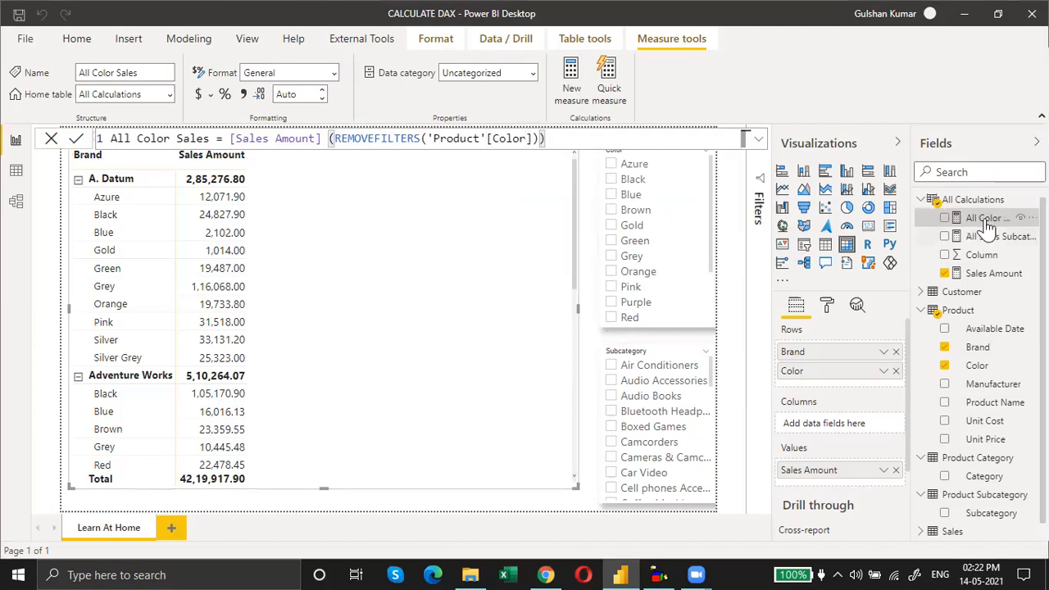
drag(505, 289, 318, 264)
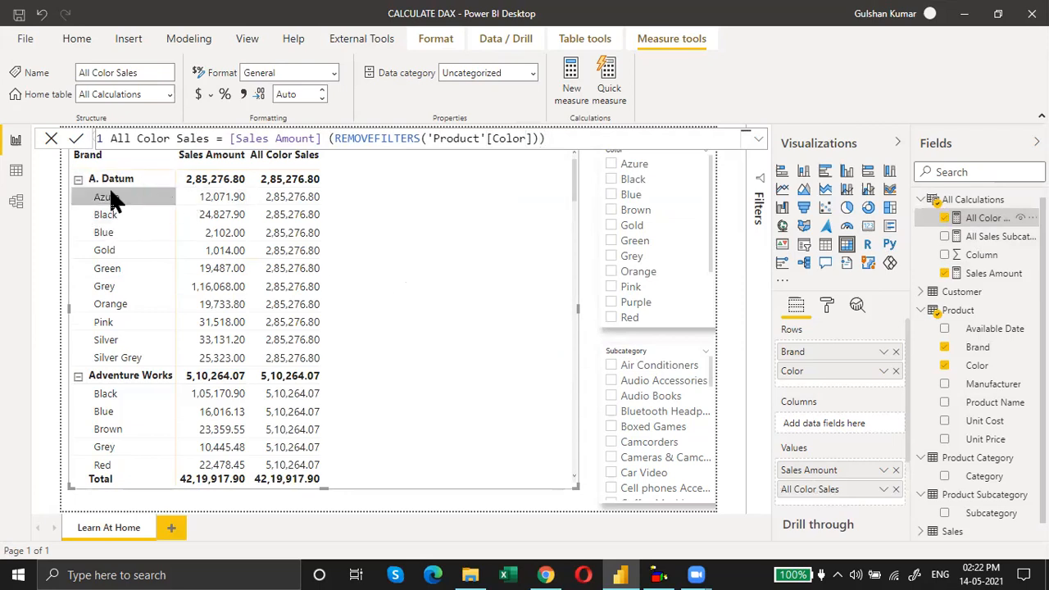
Step: Filter the report to the six subcategories from Audio Accessories through Cameras & Camcorders Accessories and review the matrix
click(644, 397)
ctrl+click(644, 412)
ctrl+click(646, 426)
ctrl+click(645, 443)
ctrl+click(646, 459)
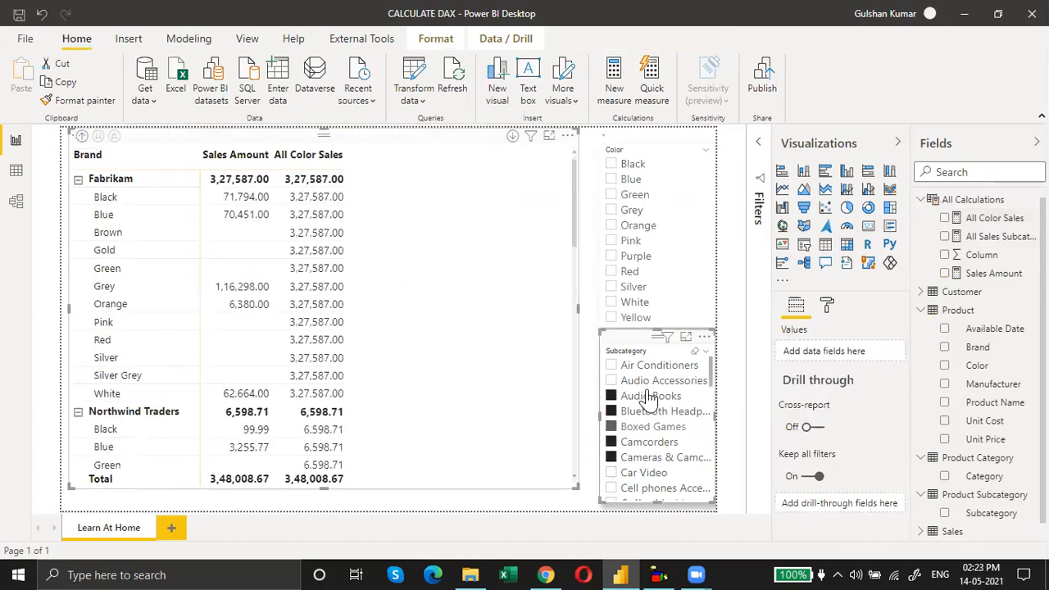
ctrl+click(647, 381)
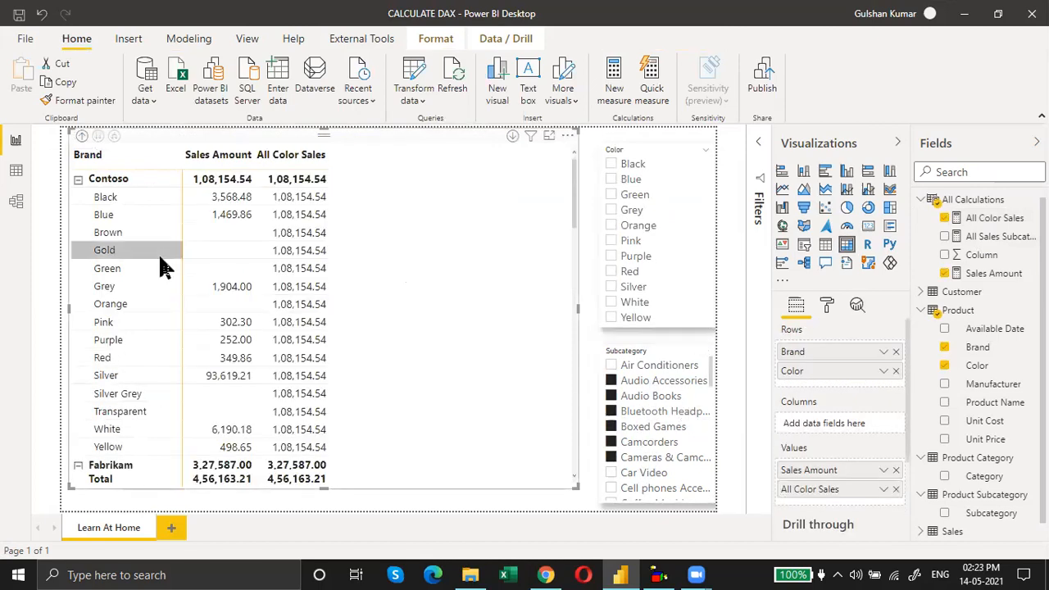
scroll(175, 275, down, 8)
scroll(288, 365, up, 8)
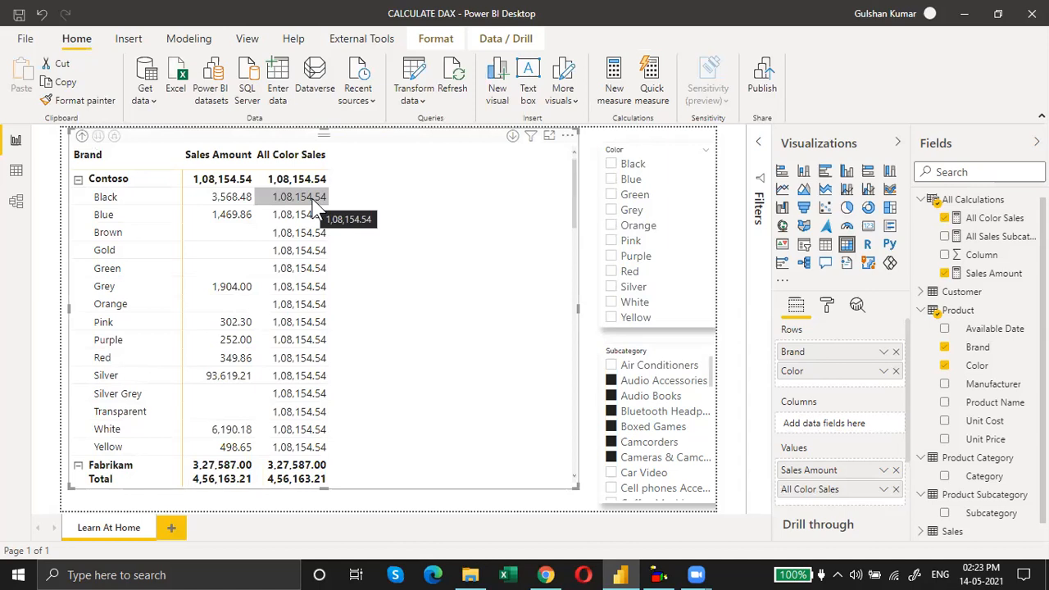
Step: Filter the report to the colors Blue, Green and Grey with the Color slicer
click(622, 179)
ctrl+click(630, 211)
ctrl+click(634, 194)
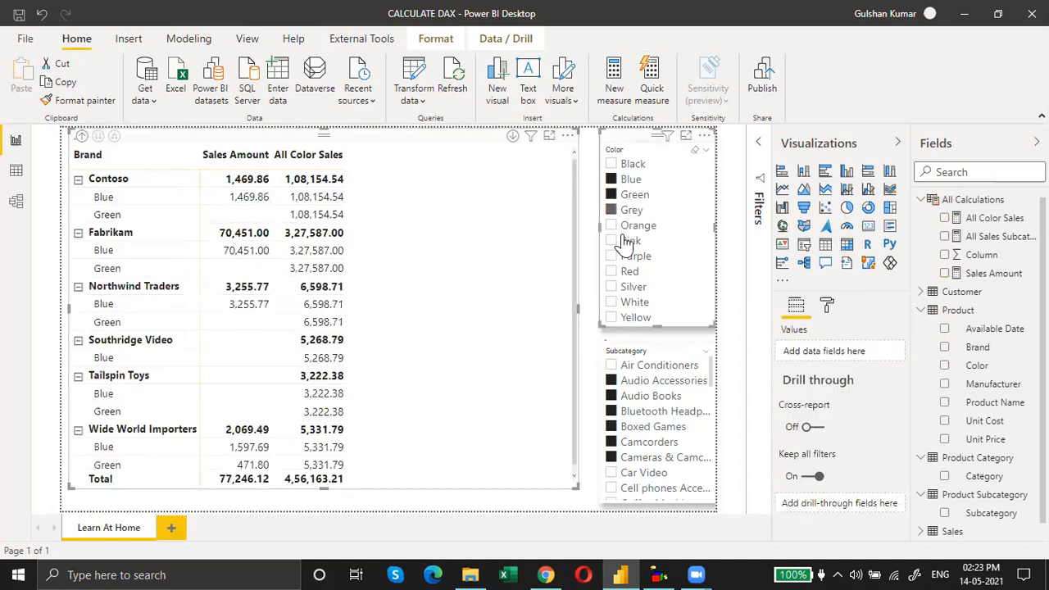